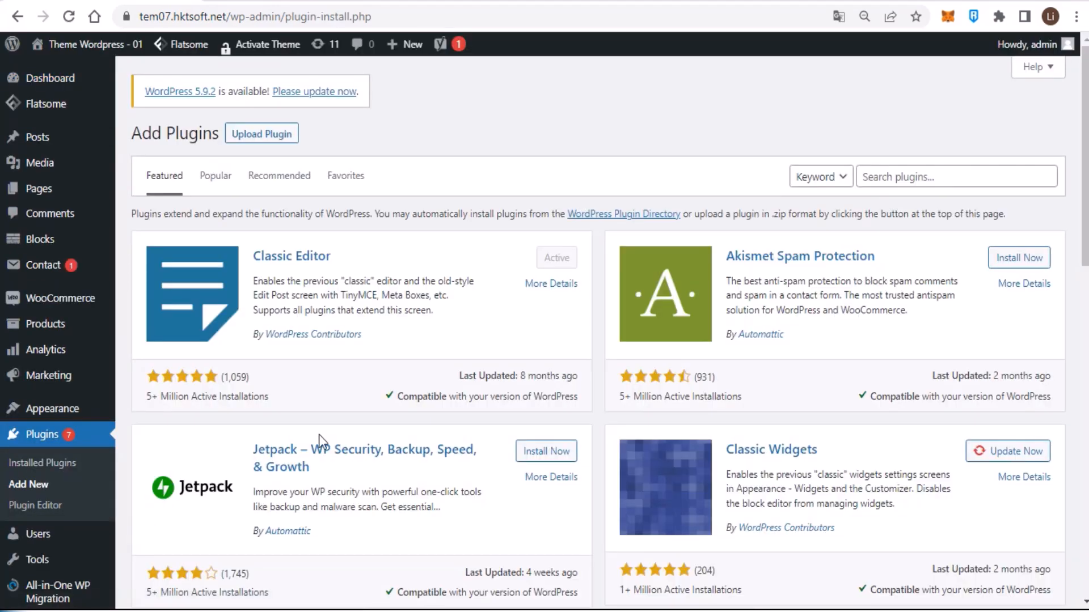
- Search for 'Tidio Live Chat', then install and activate the Tidio – Live Chat plugin
{"action": "left_click", "coordinate": [865, 169]}
{"action": "type", "text": "Tidio Live Chat"}
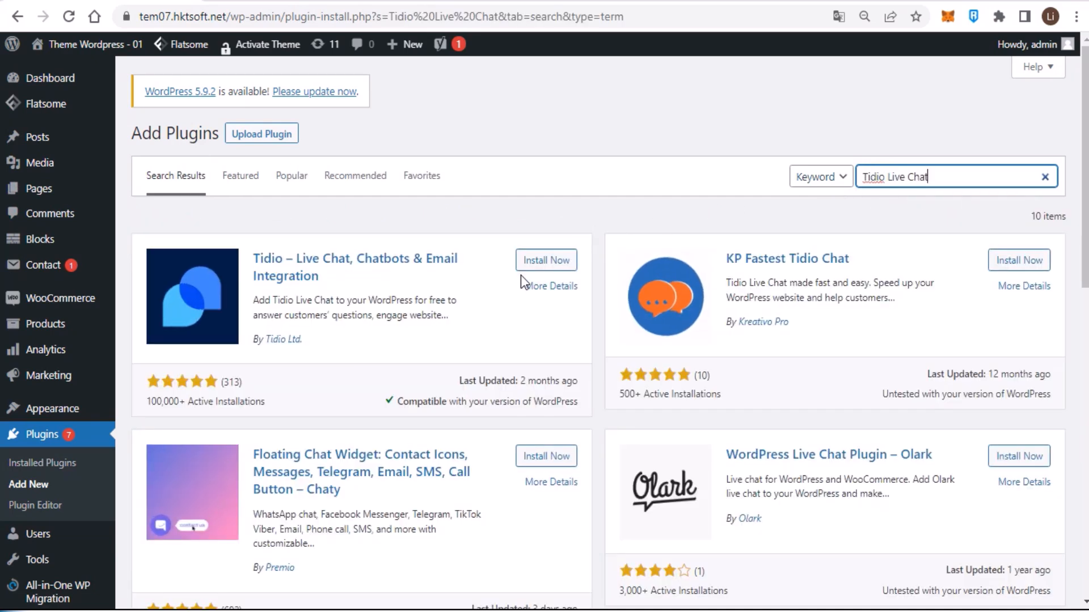
{"action": "left_click", "coordinate": [549, 261]}
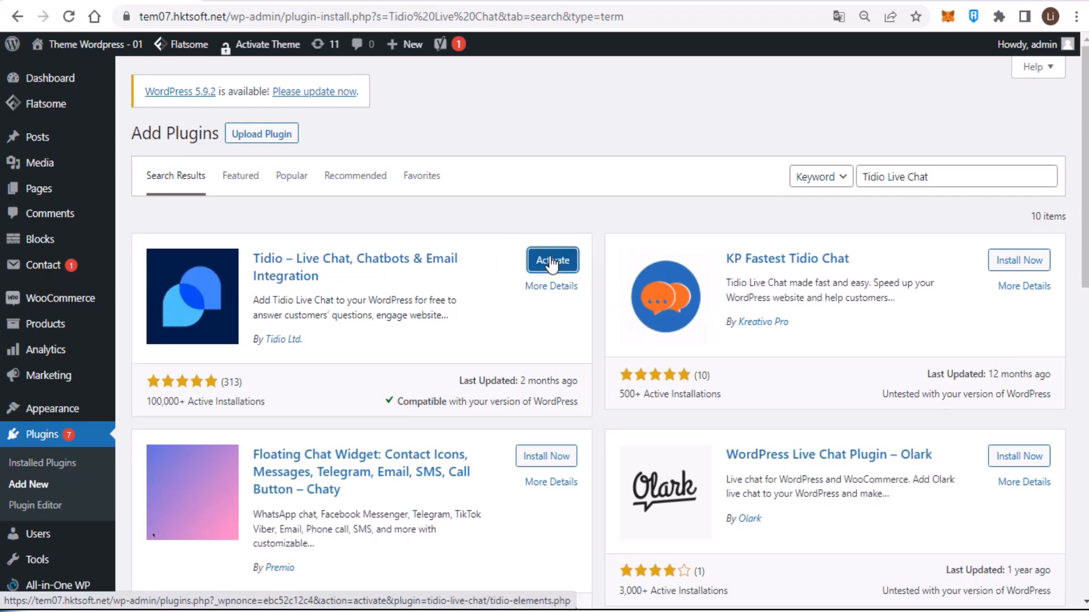
{"action": "left_click", "coordinate": [550, 260]}
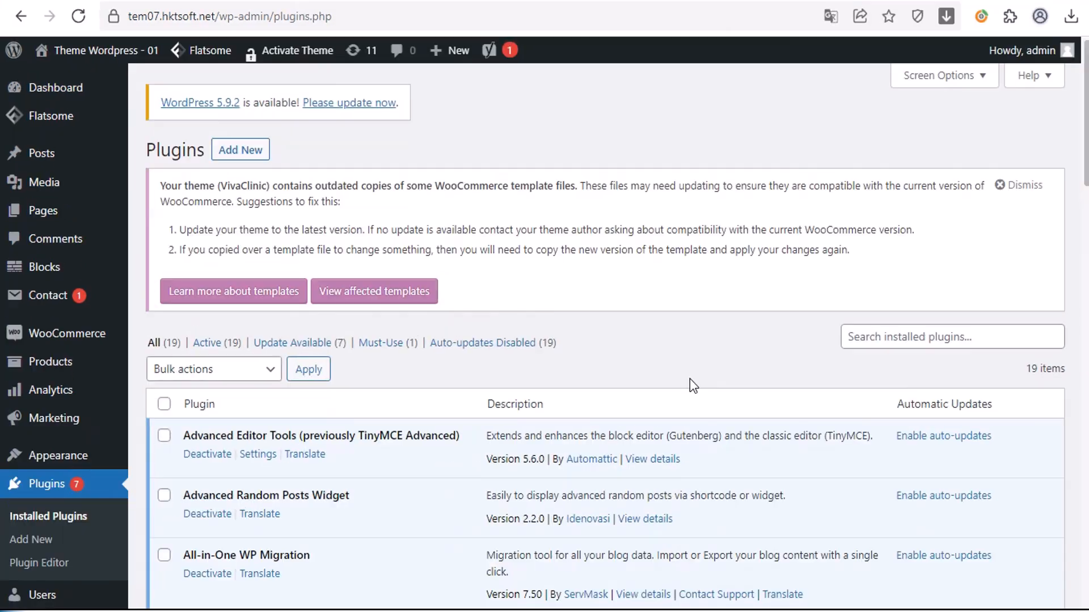
{"action": "scroll", "coordinate": [62, 460], "scroll_direction": "down", "scroll_amount": 3}
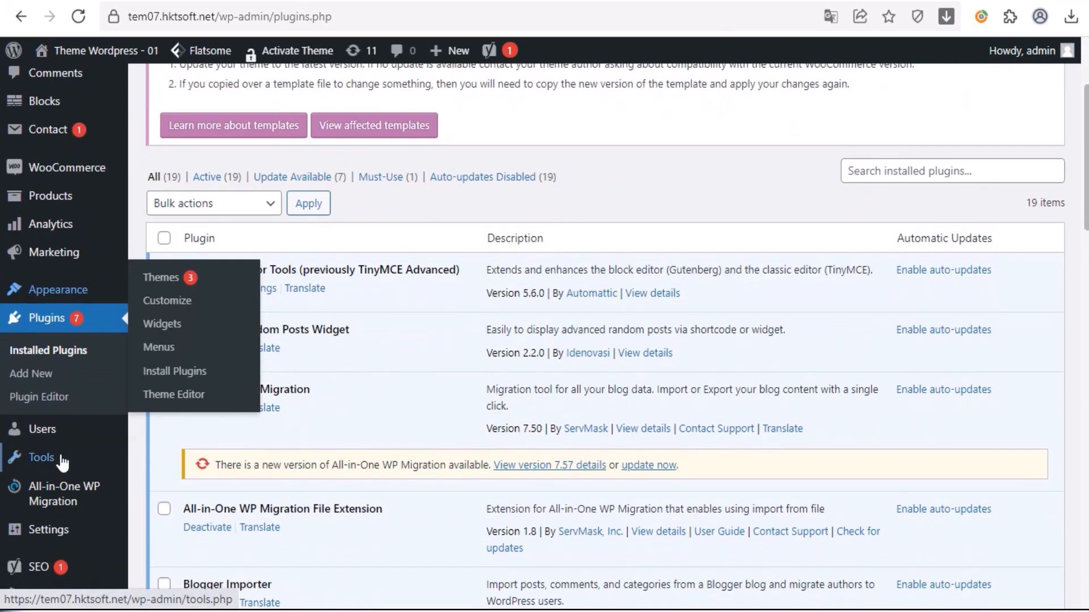
{"action": "scroll", "coordinate": [66, 462], "scroll_direction": "down", "scroll_amount": 3}
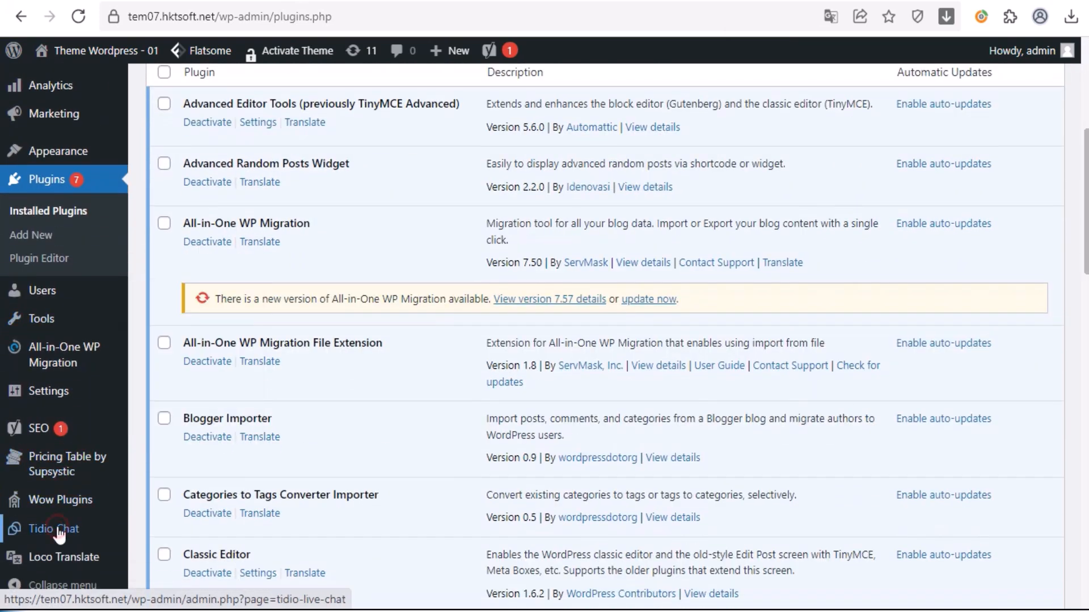
- Register a free Tidio account with an email and password, accept the terms, and save the password in Chrome
{"action": "left_click", "coordinate": [57, 529]}
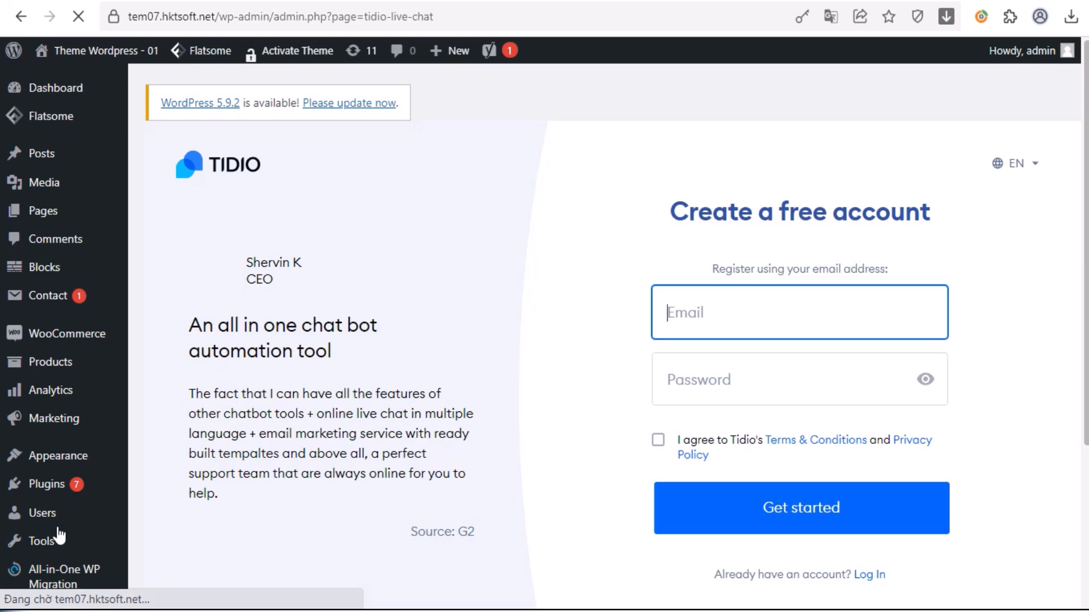
{"action": "left_click", "coordinate": [705, 311]}
{"action": "key", "text": "ctrl+v"}
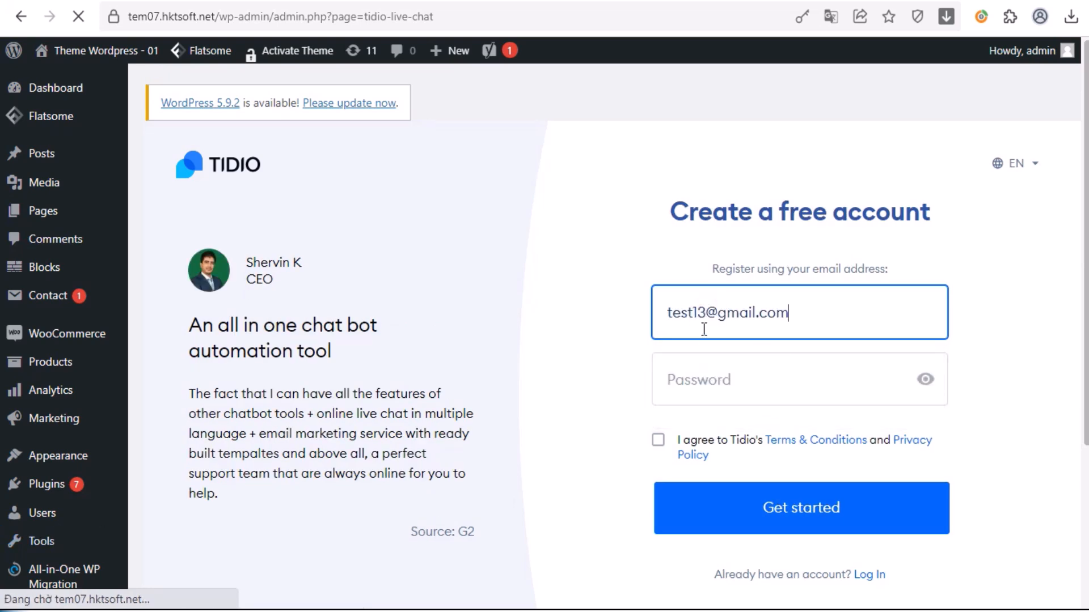
{"action": "left_click", "coordinate": [712, 380]}
{"action": "type", "text": "12345"}
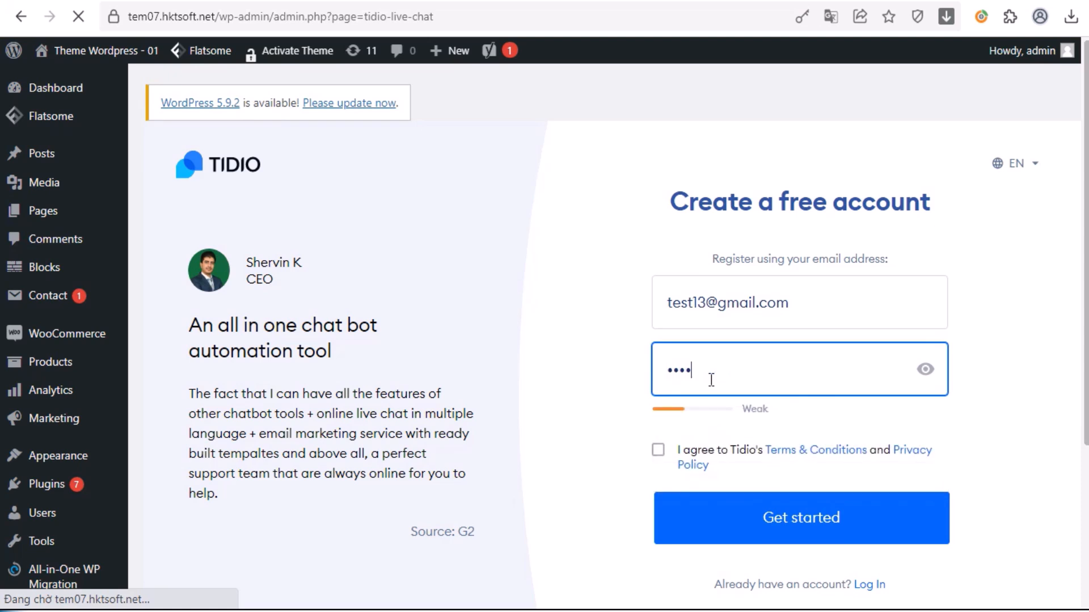
{"action": "type", "text": "678"}
{"action": "left_click", "coordinate": [658, 450]}
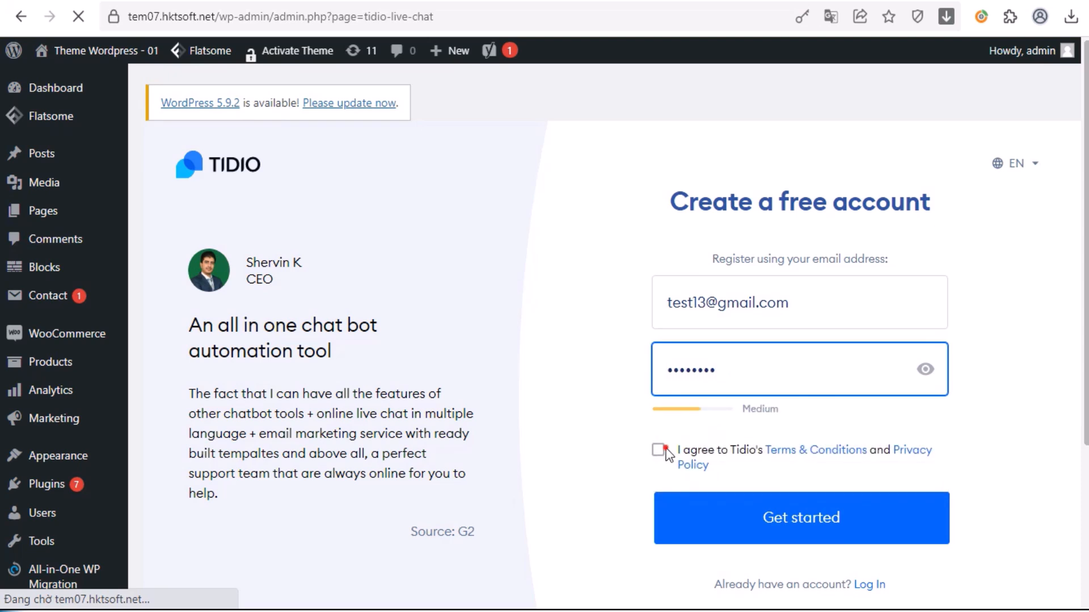
{"action": "left_click", "coordinate": [800, 511]}
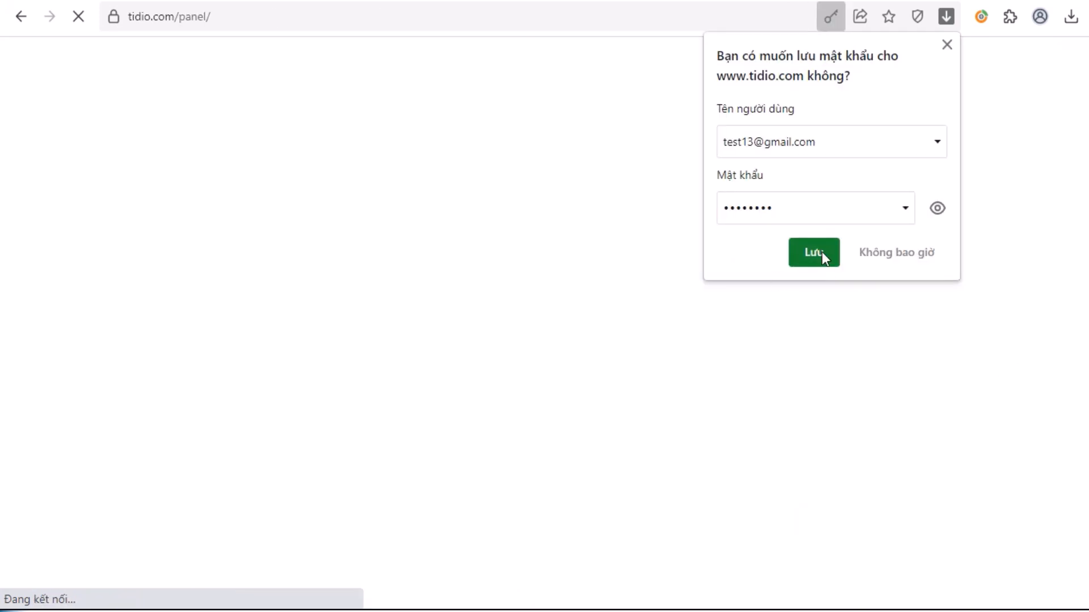
{"action": "left_click", "coordinate": [822, 251]}
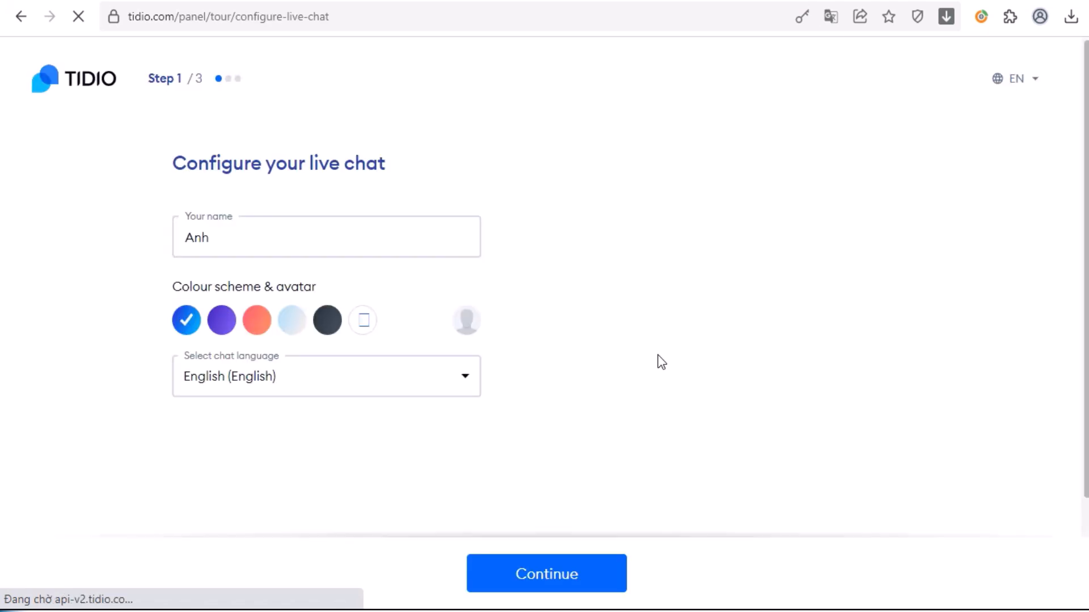
- Replace the live chat's name with 'Test' and continue to step 2 of setup
{"action": "left_click", "coordinate": [222, 238]}
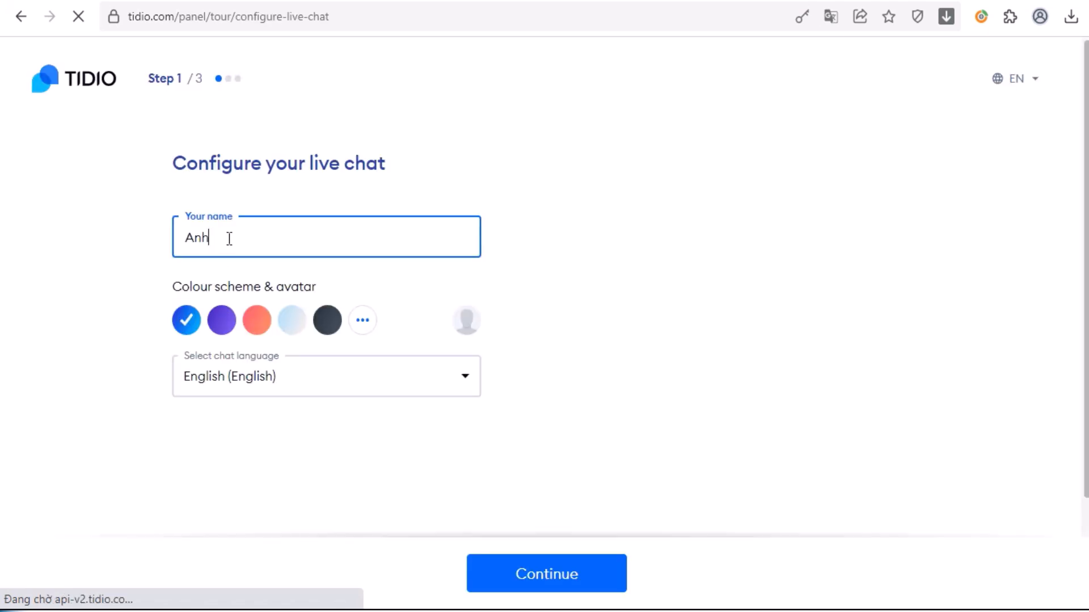
{"action": "left_click_drag", "start_coordinate": [219, 239], "coordinate": [183, 239]}
{"action": "type", "text": "Tư"}
{"action": "key", "text": "BackSpace"}
{"action": "type", "text": "ư"}
{"action": "key", "text": "BackSpace"}
{"action": "type", "text": "est"}
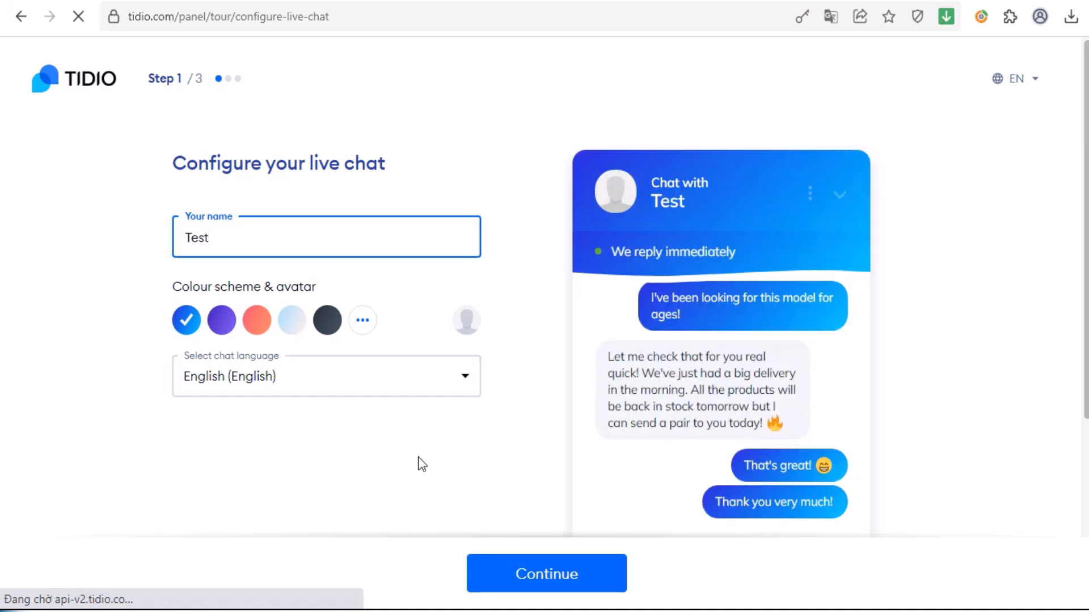
{"action": "left_click", "coordinate": [569, 577]}
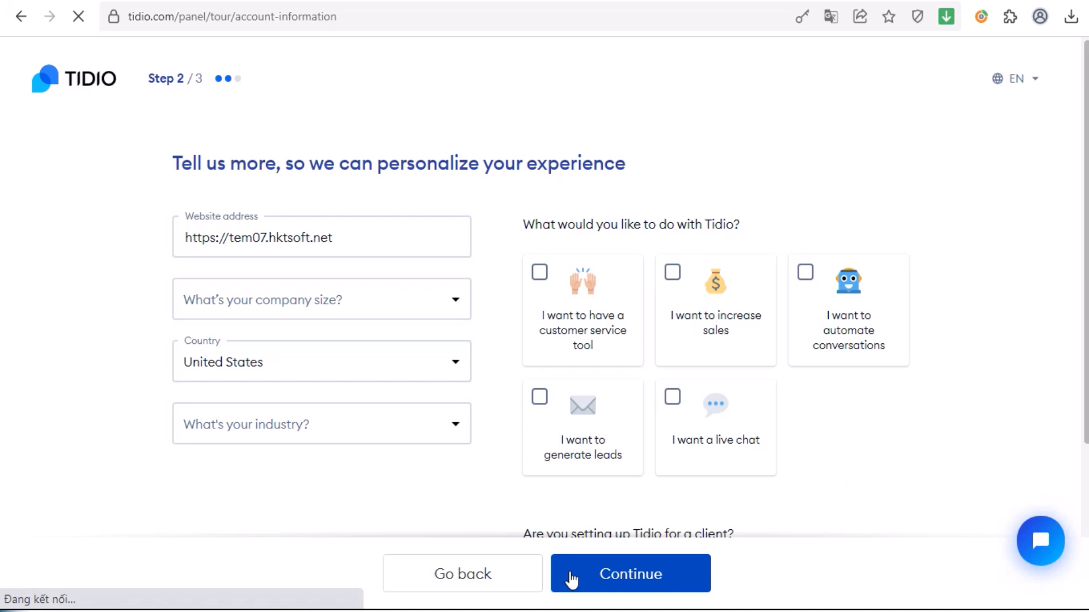
- Choose a live chat goal, 11-50 employees, Online Store, 26-250 customers and freelancer/agency, then continue
{"action": "left_click", "coordinate": [672, 398]}
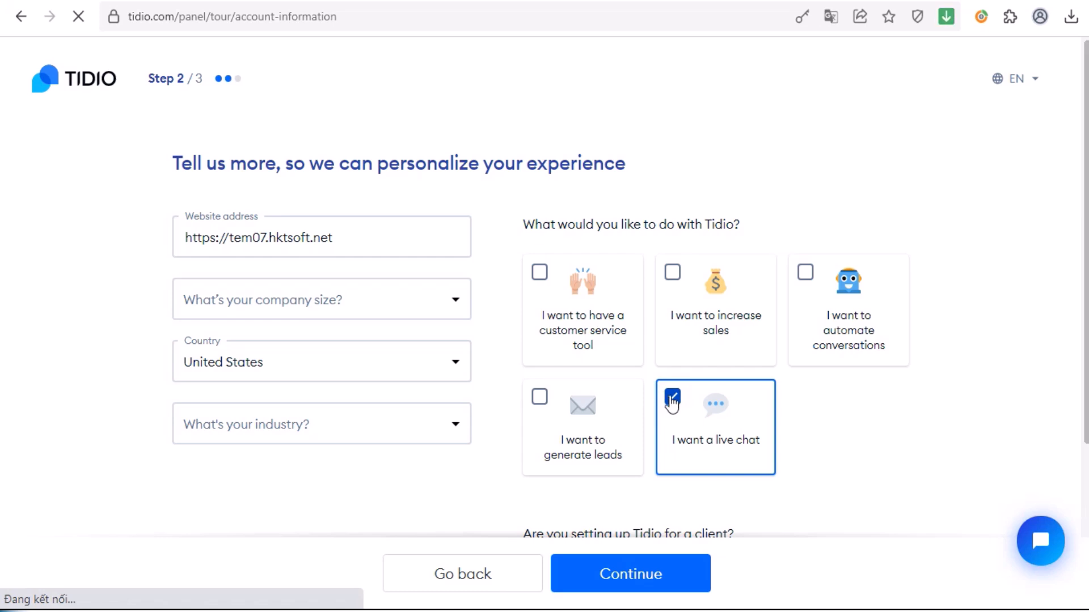
{"action": "left_click", "coordinate": [454, 302]}
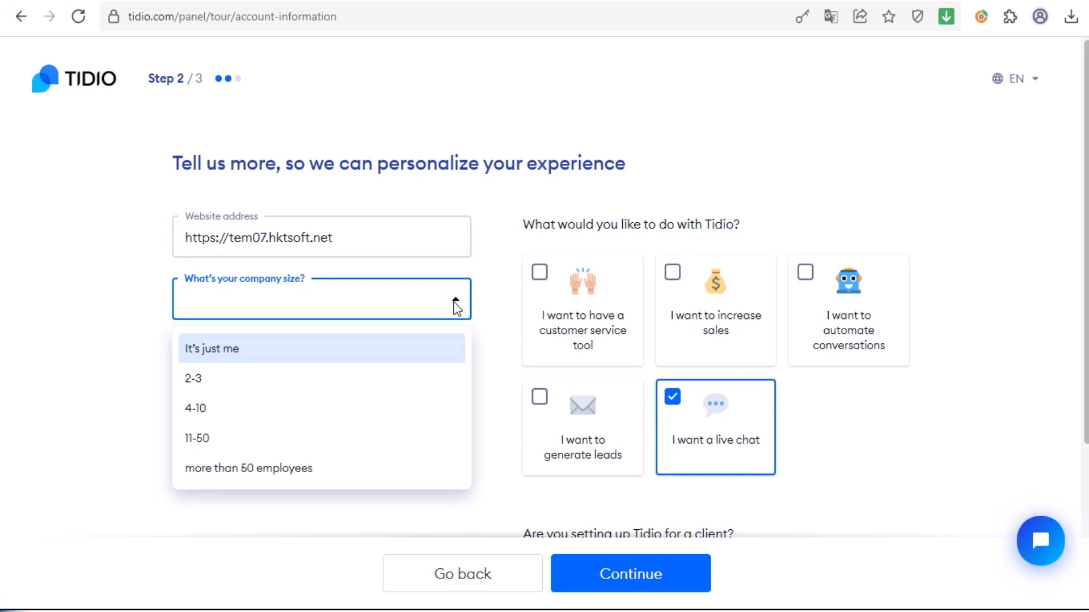
{"action": "left_click", "coordinate": [204, 442]}
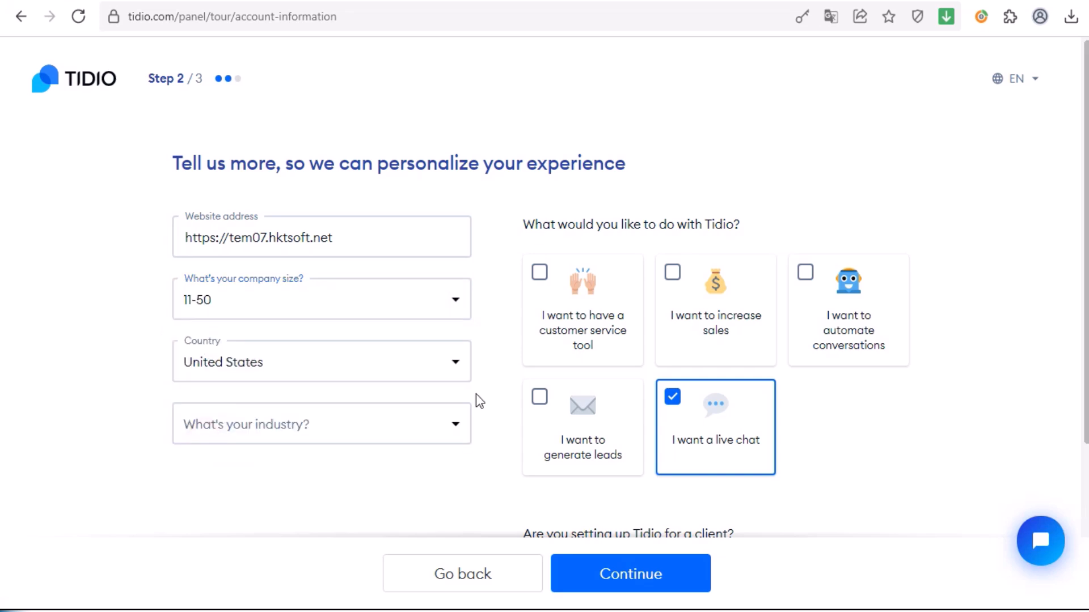
{"action": "left_click", "coordinate": [456, 433]}
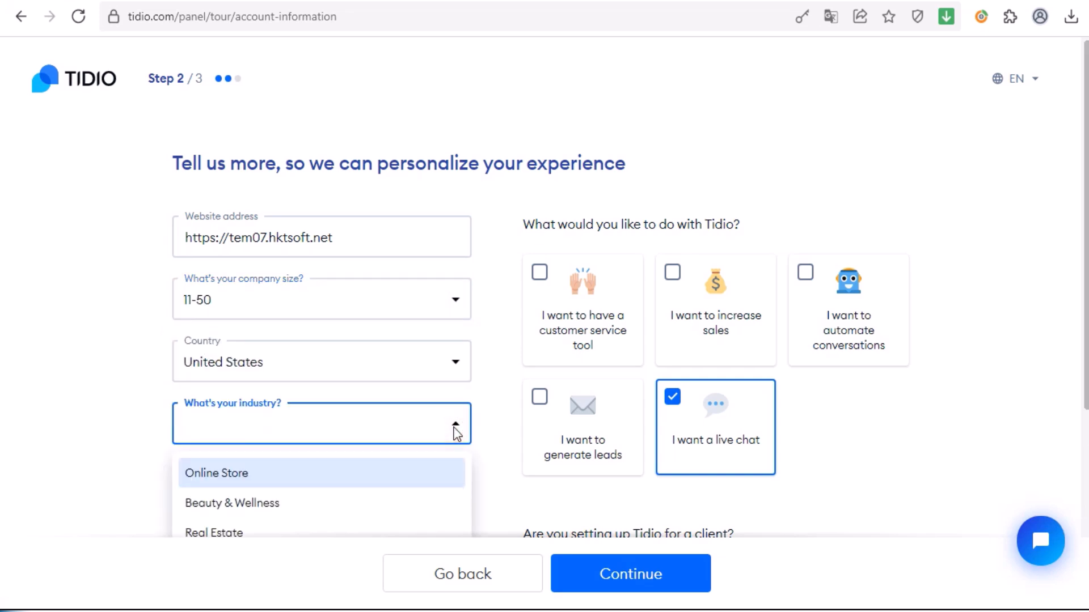
{"action": "left_click", "coordinate": [352, 476]}
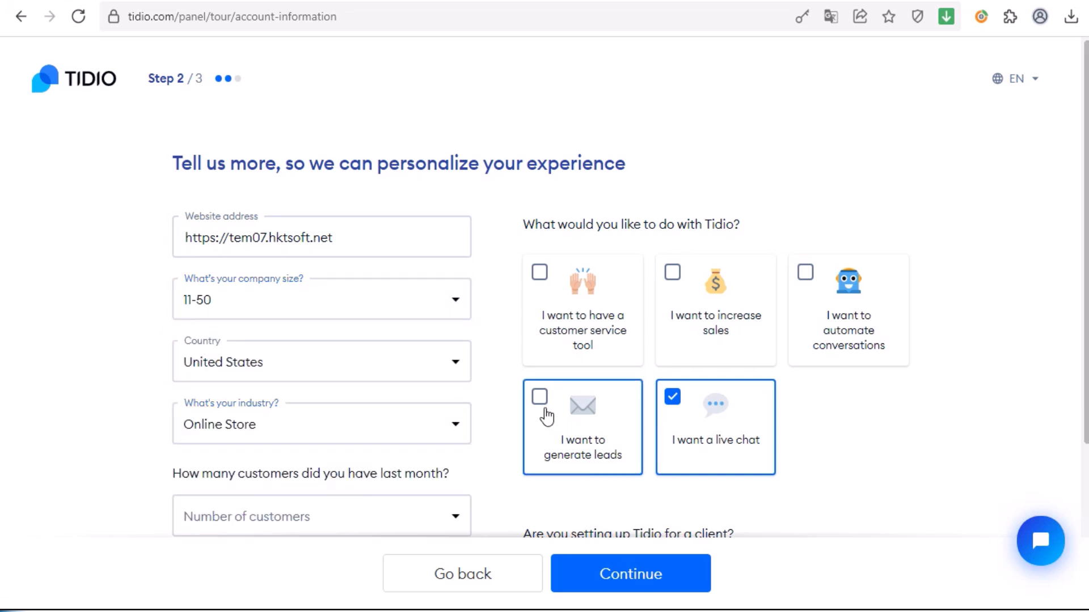
{"action": "scroll", "coordinate": [629, 488], "scroll_direction": "down", "scroll_amount": 2}
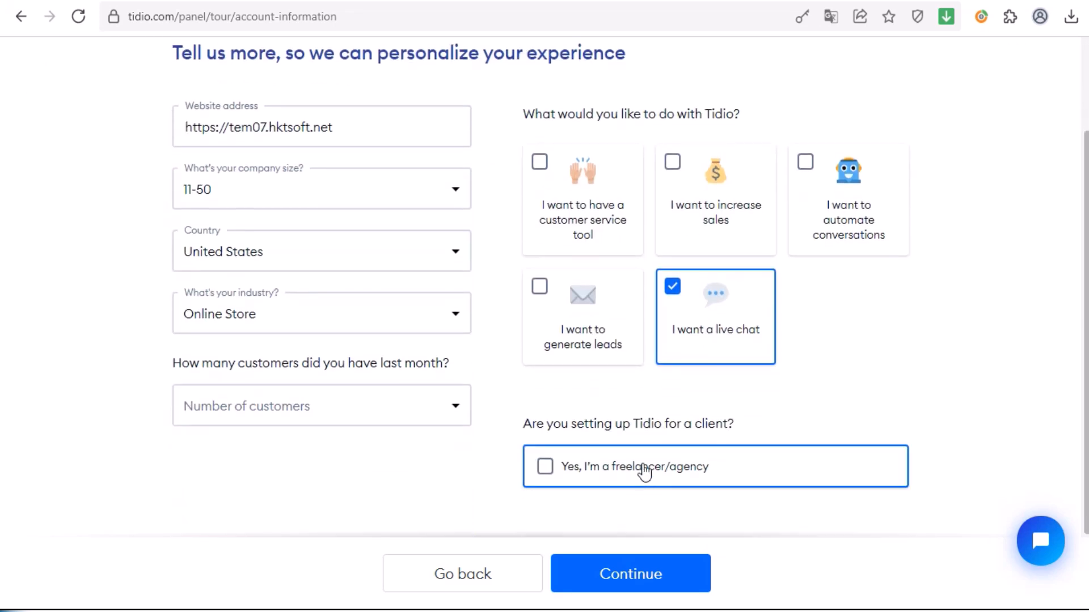
{"action": "left_click", "coordinate": [457, 407]}
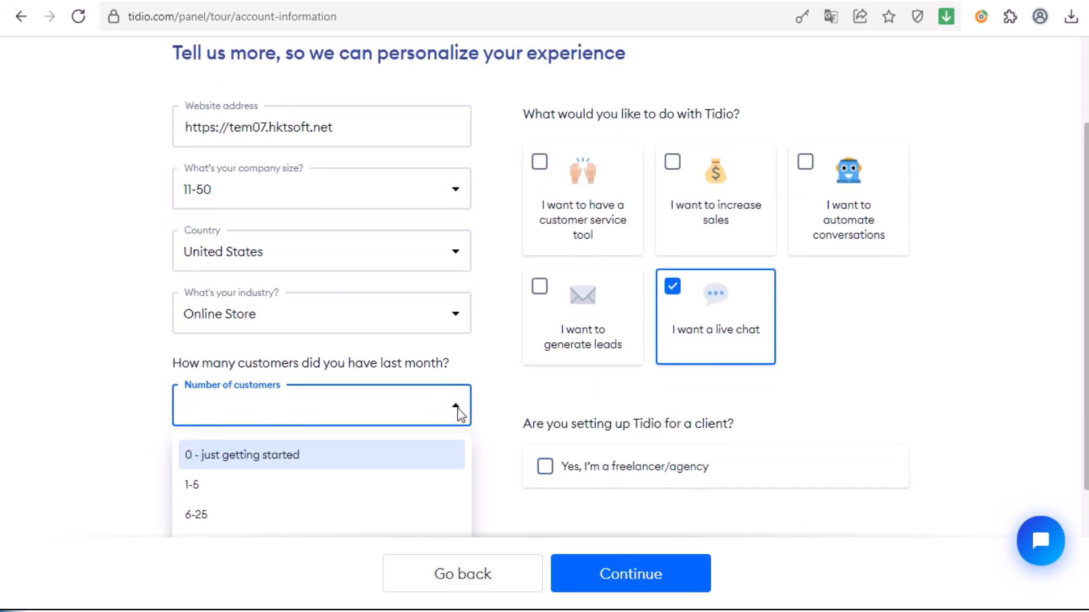
{"action": "scroll", "coordinate": [459, 413], "scroll_direction": "down", "scroll_amount": 1}
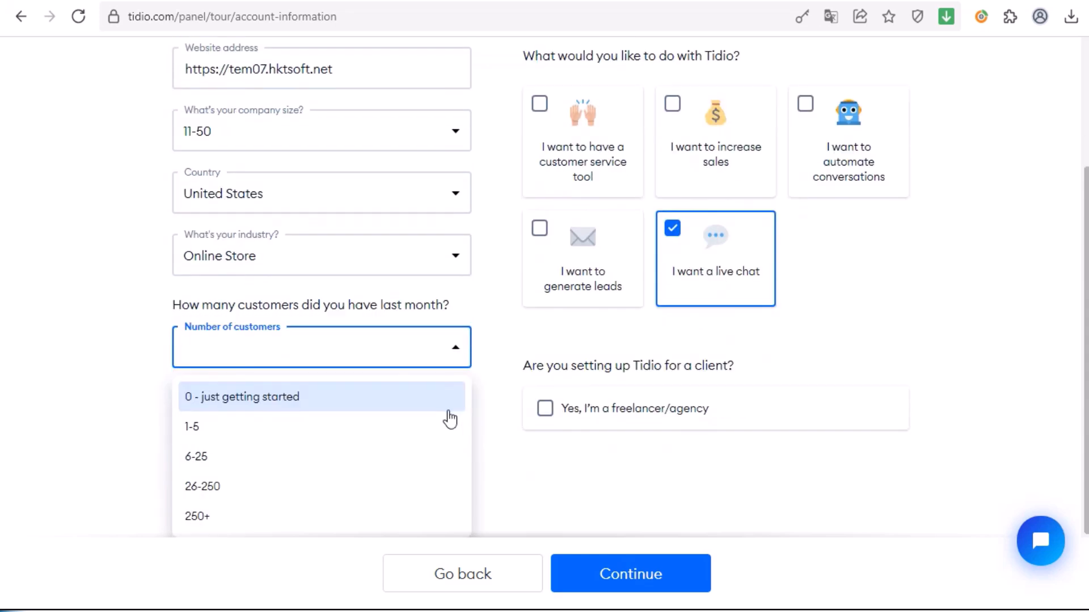
{"action": "left_click", "coordinate": [278, 486]}
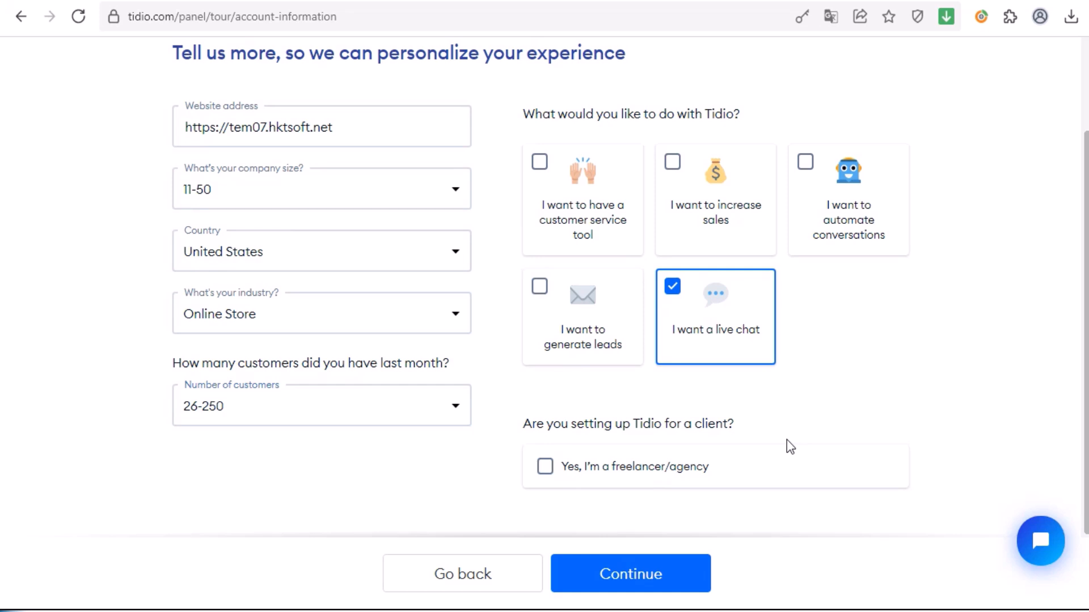
{"action": "left_click", "coordinate": [544, 467]}
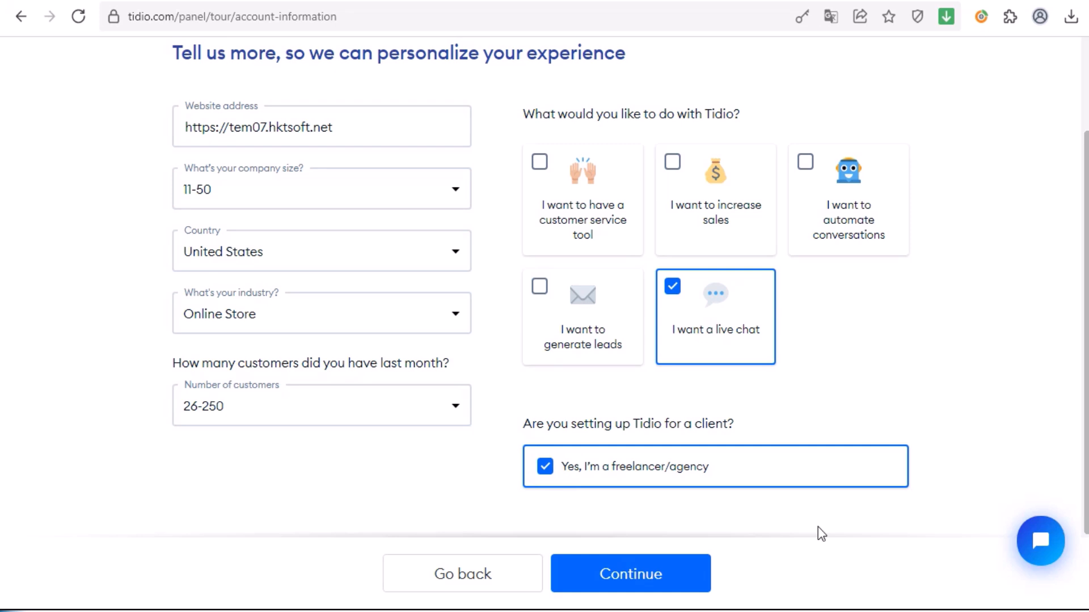
{"action": "left_click", "coordinate": [652, 576]}
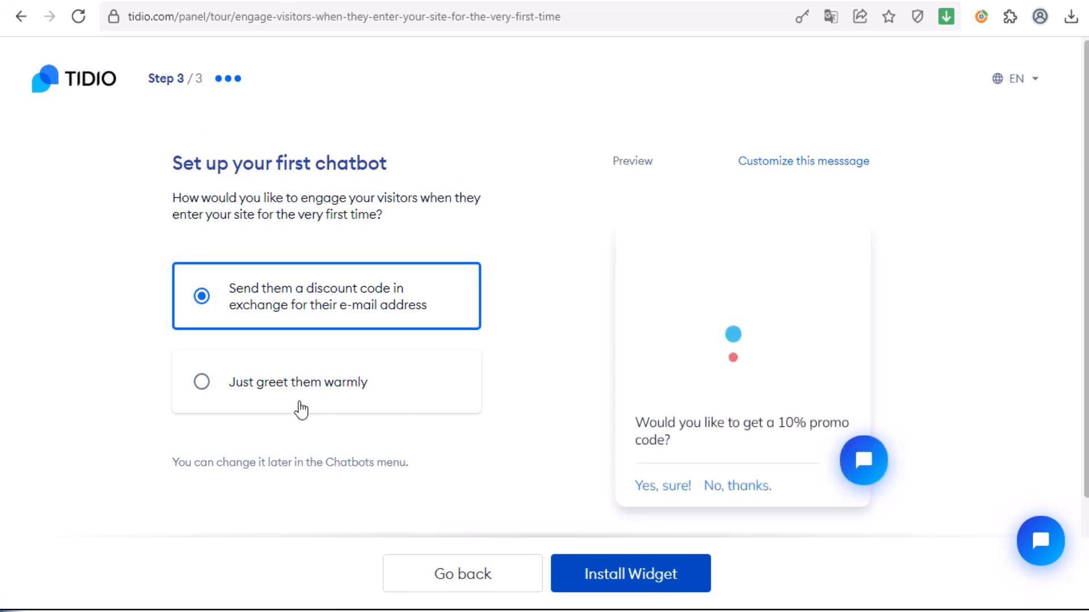
- Choose 'Just greet them warmly' for the first chatbot and install the widget
{"action": "left_click", "coordinate": [416, 409]}
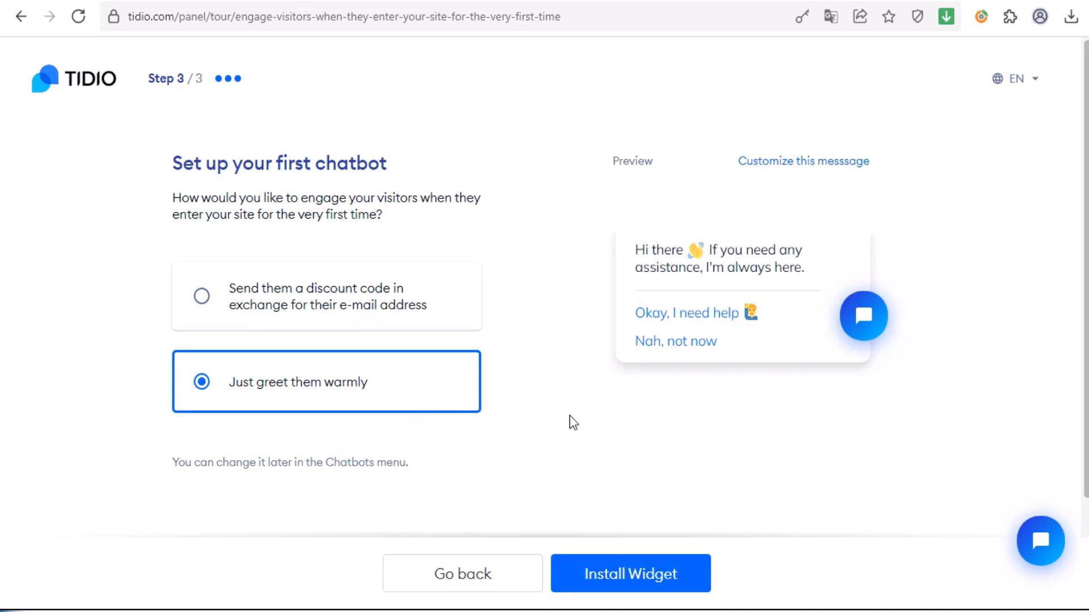
{"action": "left_click", "coordinate": [643, 578]}
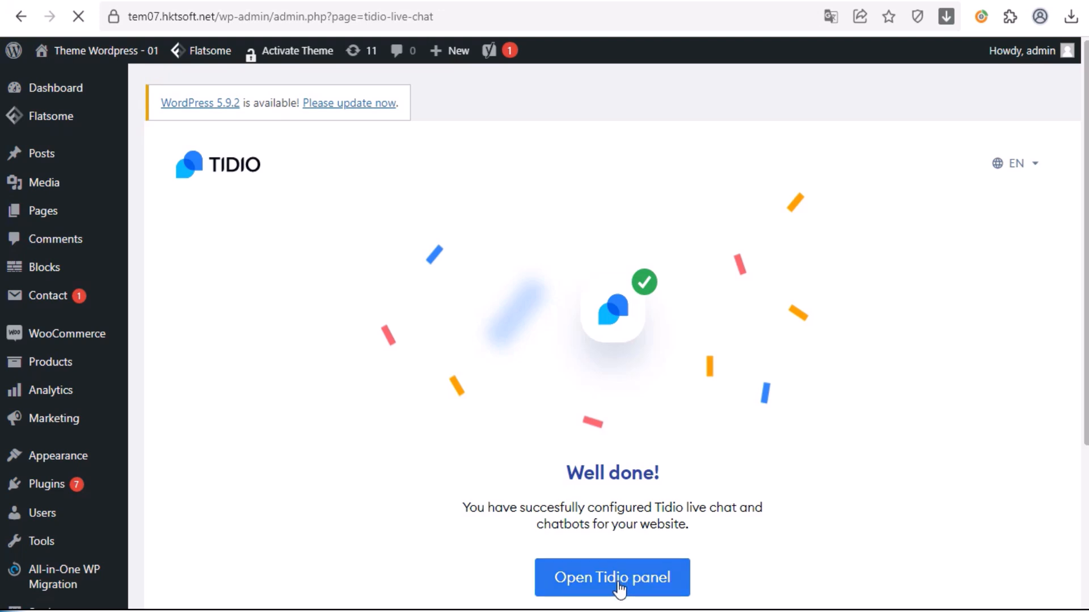
- Open the Tidio panel and allow browser notifications for incoming chats
{"action": "left_click", "coordinate": [618, 584]}
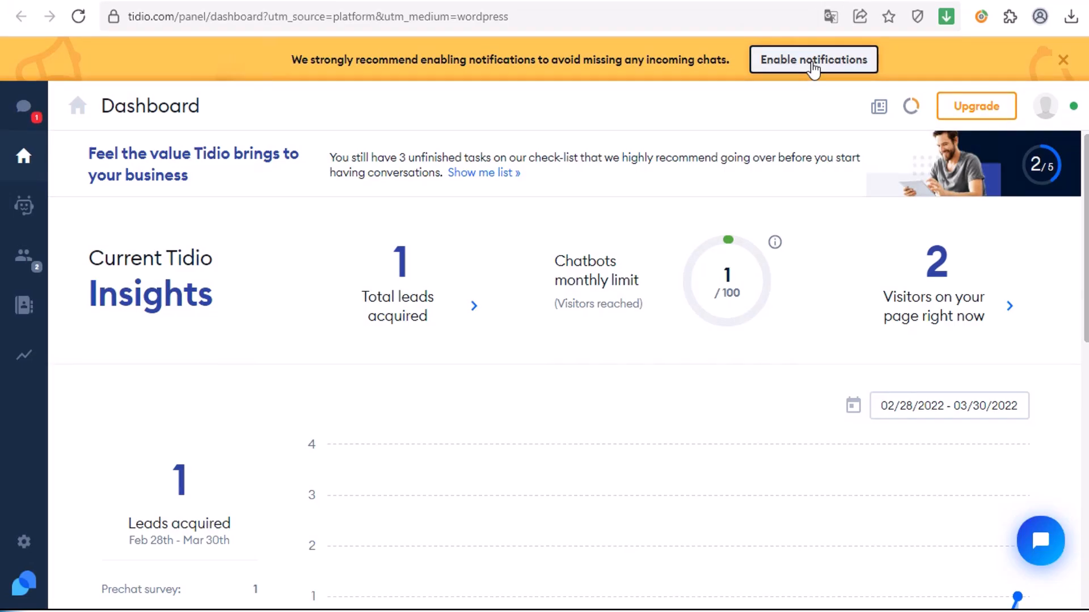
{"action": "left_click", "coordinate": [812, 62]}
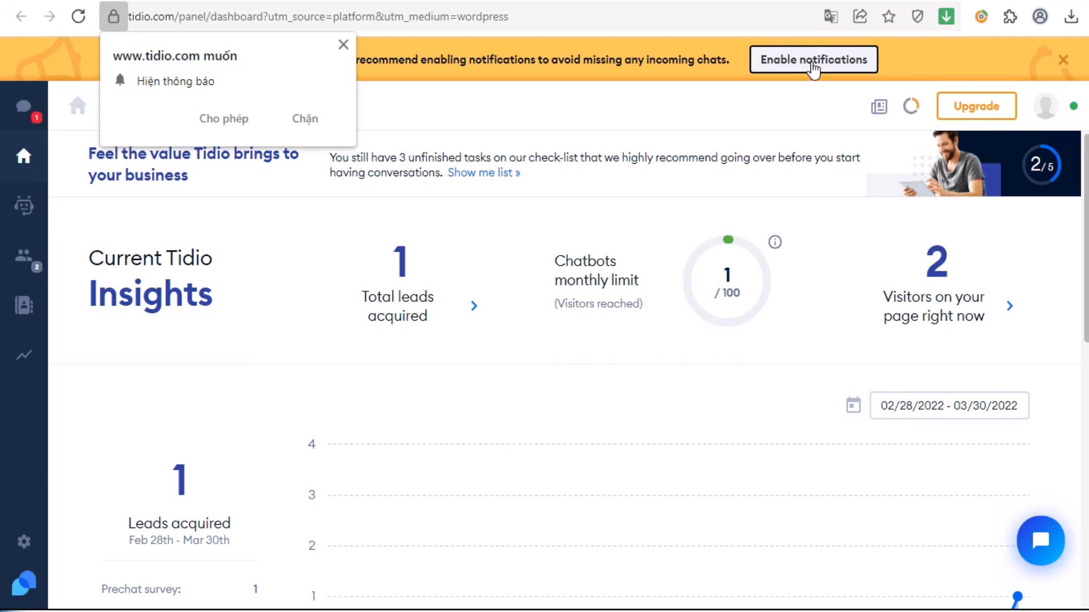
{"action": "left_click", "coordinate": [229, 121]}
{"action": "mouse_move", "coordinate": [734, 330]}
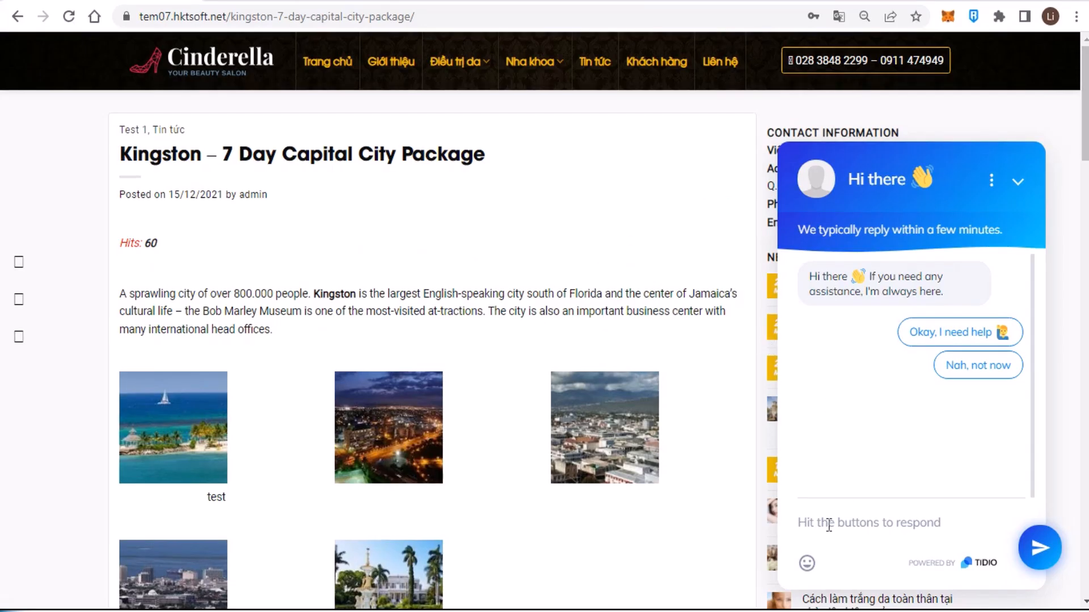
- Send 'Test' from the site's chat widget and open that conversation in the Tidio panel
{"action": "type", "text": "Hi"}
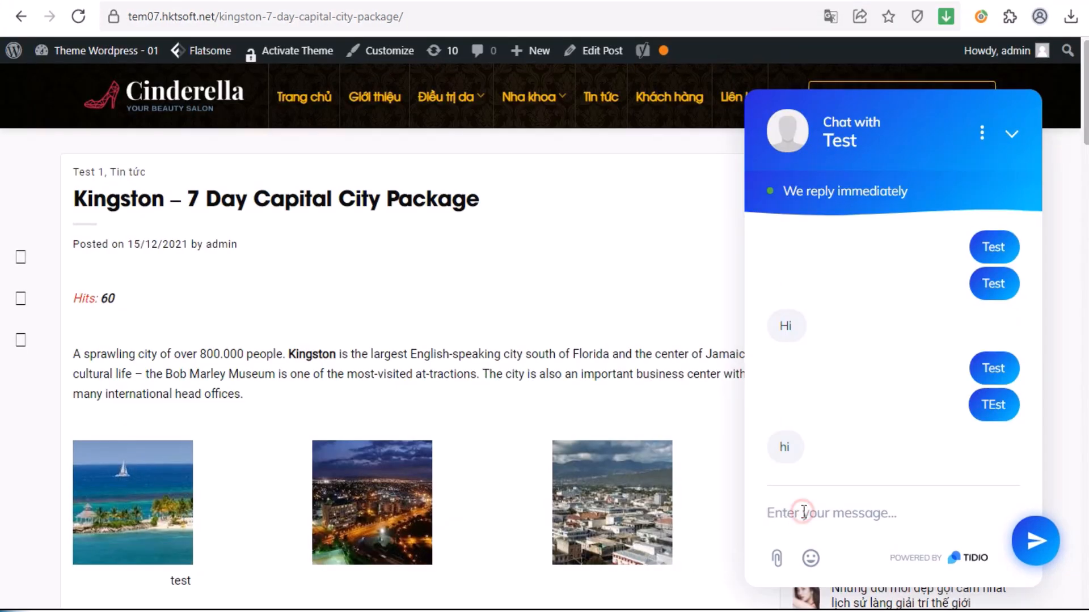
{"action": "type", "text": "Test"}
{"action": "key", "text": "Return"}
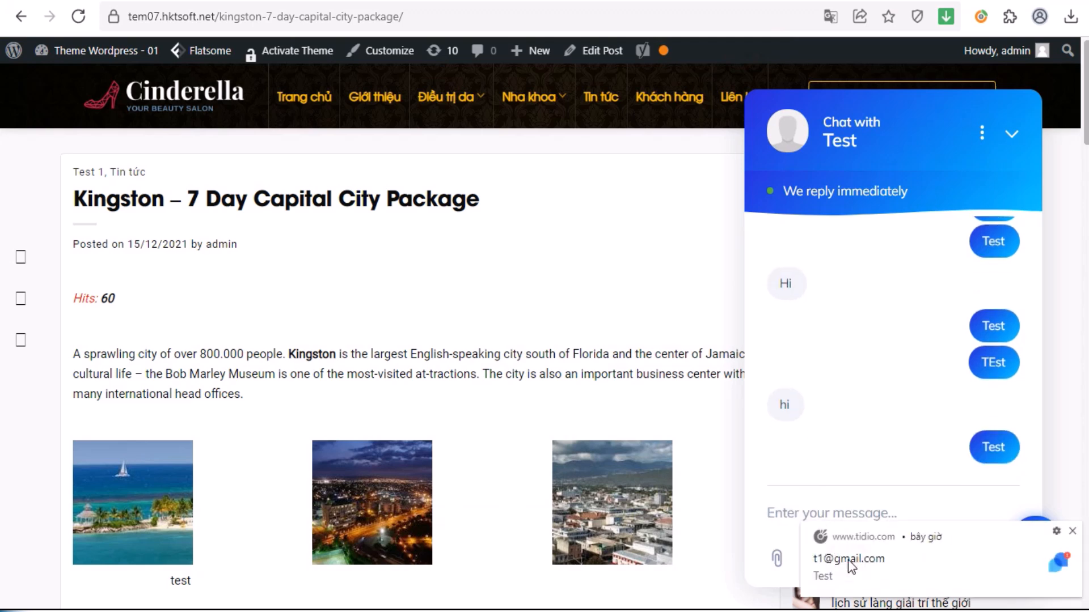
{"action": "left_click", "coordinate": [848, 560]}
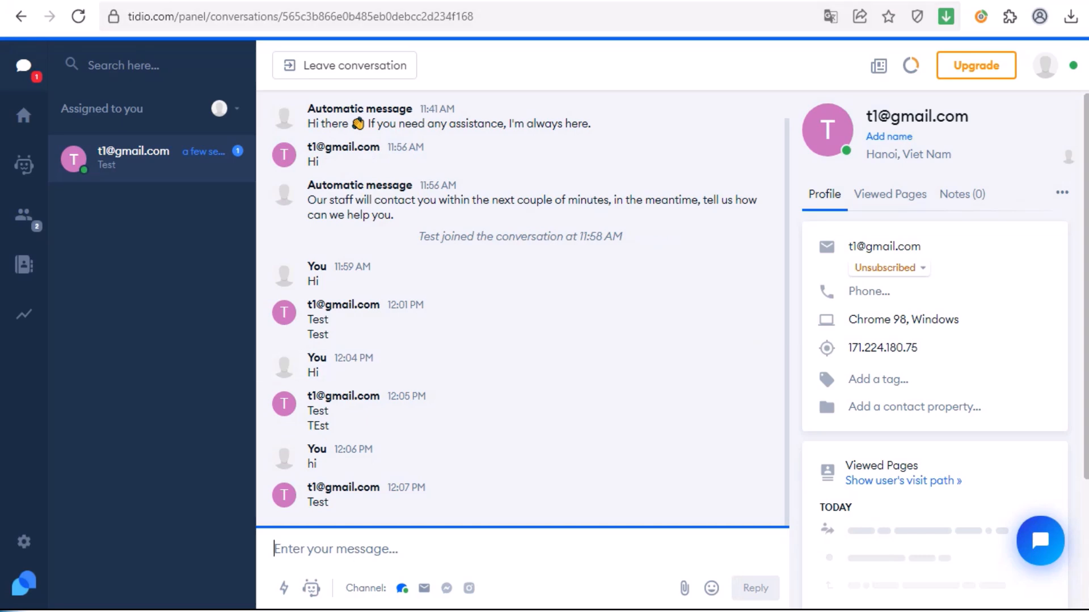
- Send a second visitor message, 'test', from the site's chat widget
{"action": "key", "text": "alt+Tab"}
{"action": "left_click", "coordinate": [825, 513]}
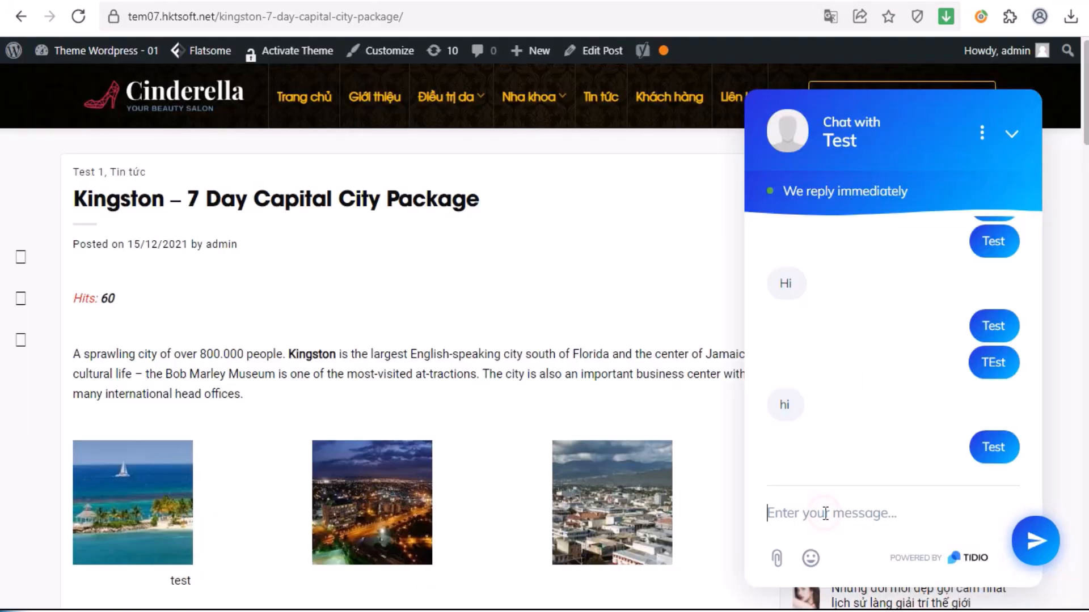
{"action": "type", "text": "t"}
{"action": "key", "text": "BackSpace"}
{"action": "type", "text": "te"}
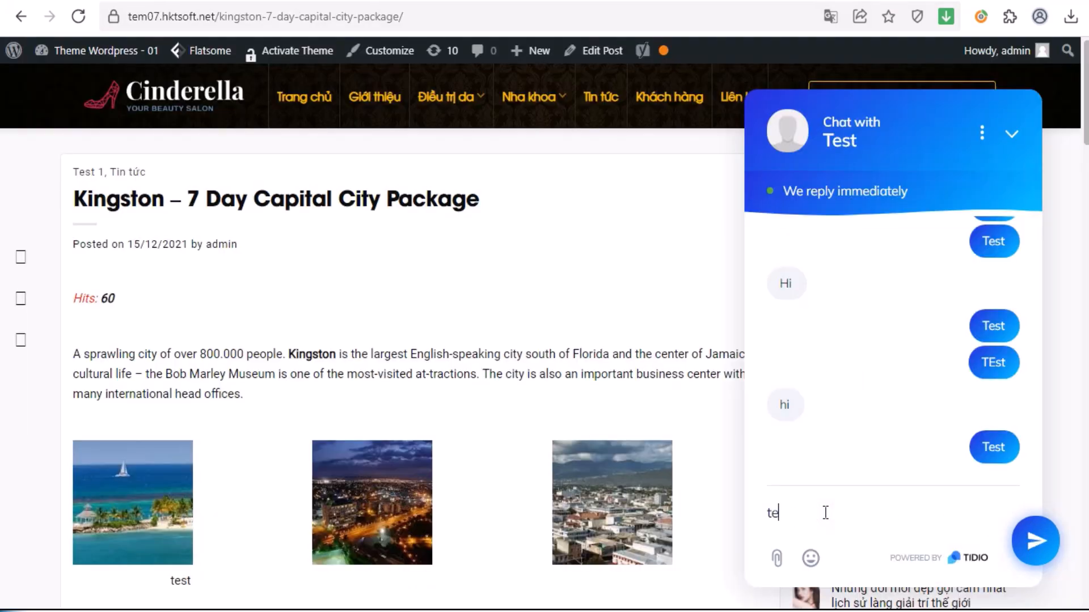
{"action": "type", "text": "st"}
{"action": "key", "text": "Return"}
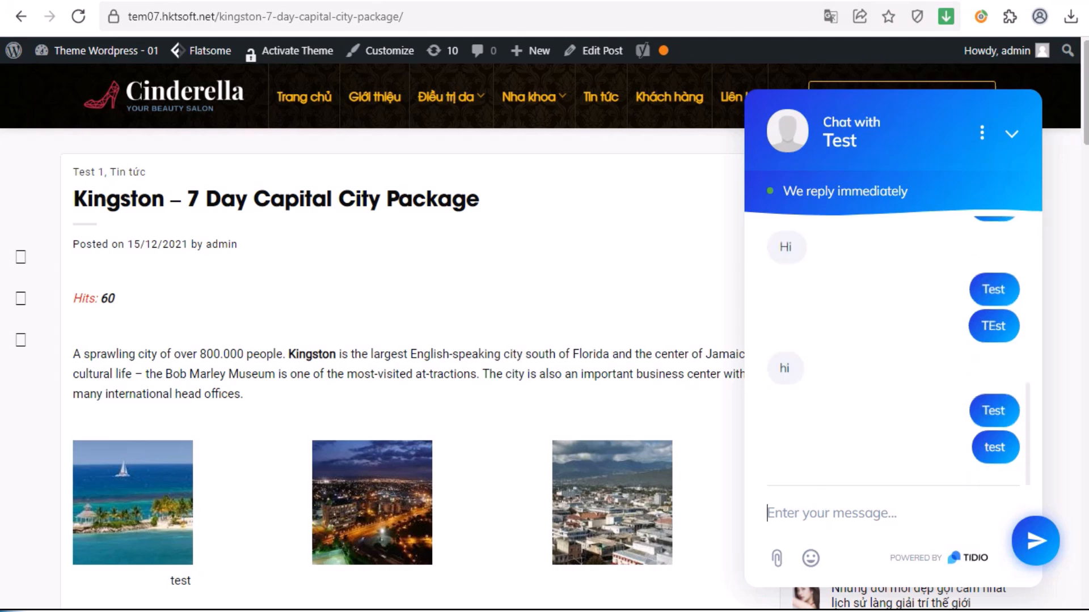
{"action": "key", "text": "alt+Tab"}
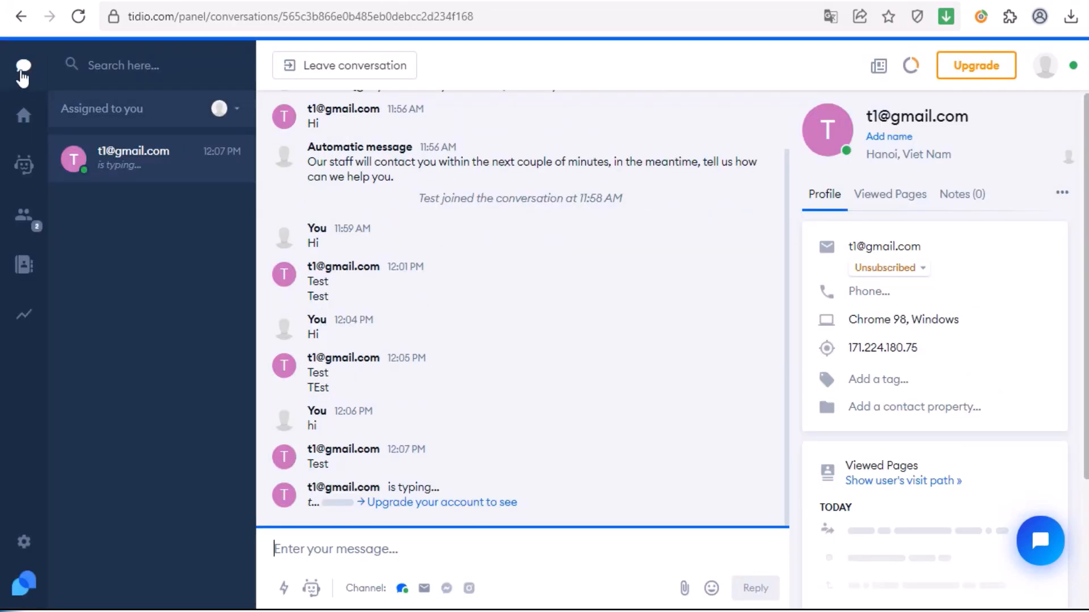
- Open the visitor's conversation in Tidio and reply 'ok', then check the site's widget
{"action": "left_click", "coordinate": [23, 68]}
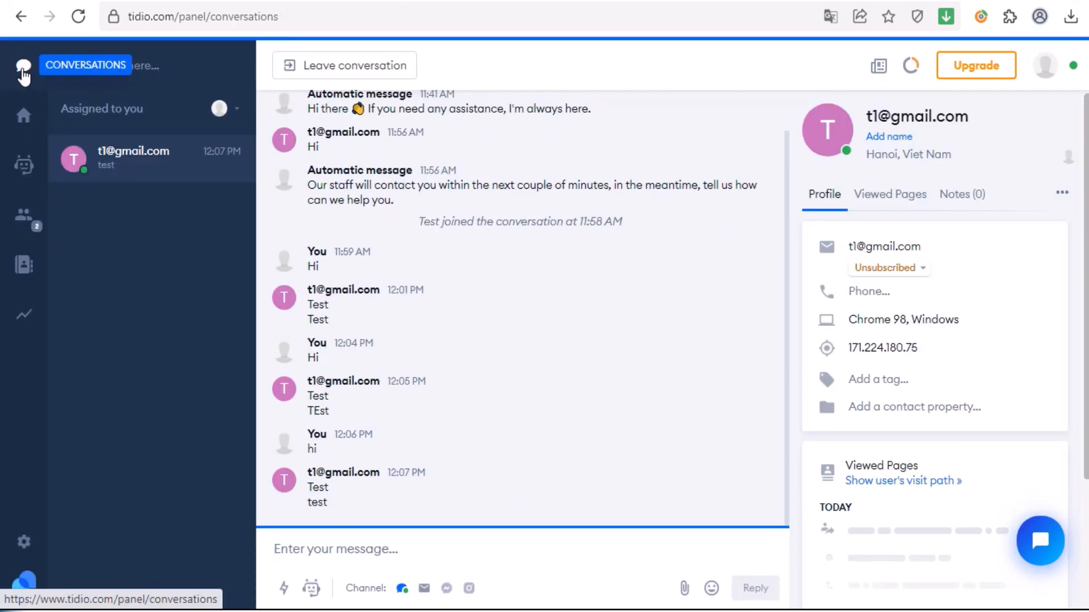
{"action": "left_click", "coordinate": [116, 174]}
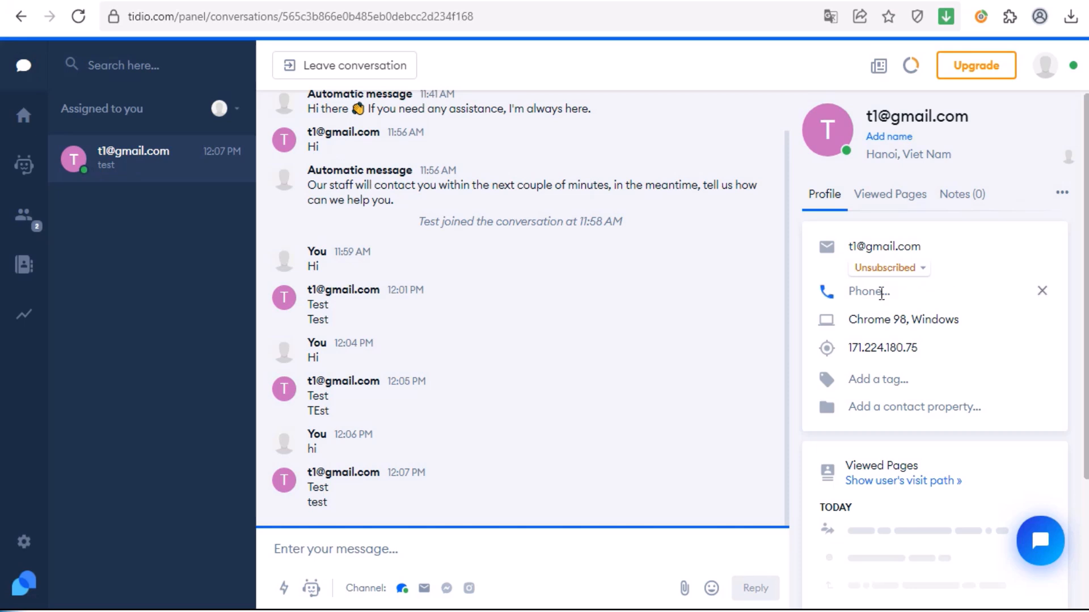
{"action": "scroll", "coordinate": [878, 314], "scroll_direction": "down", "scroll_amount": 2}
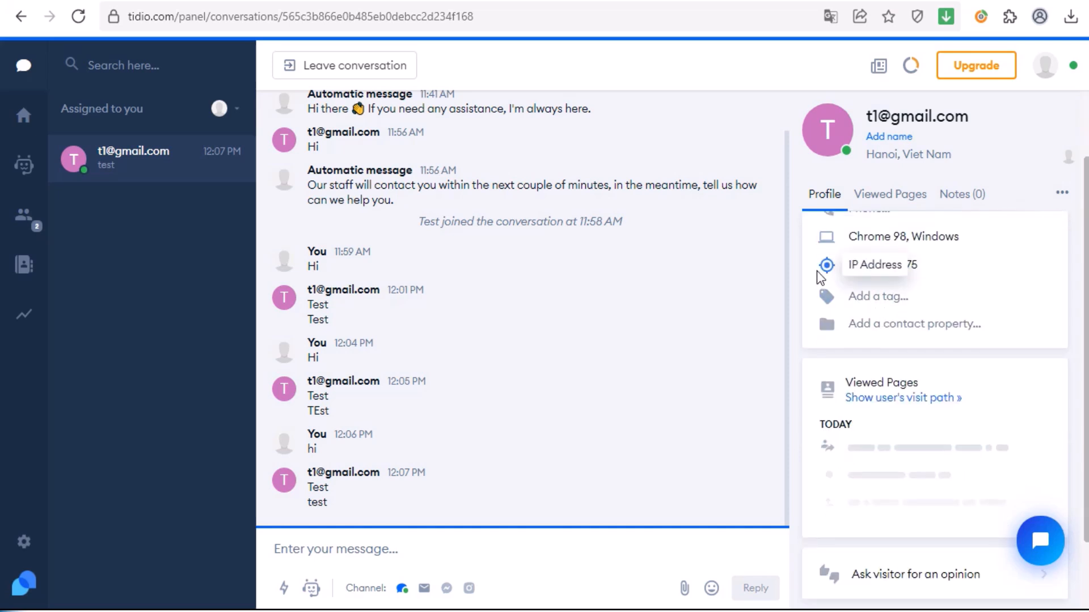
{"action": "scroll", "coordinate": [885, 284], "scroll_direction": "down", "scroll_amount": 2}
{"action": "scroll", "coordinate": [885, 284], "scroll_direction": "up", "scroll_amount": 4}
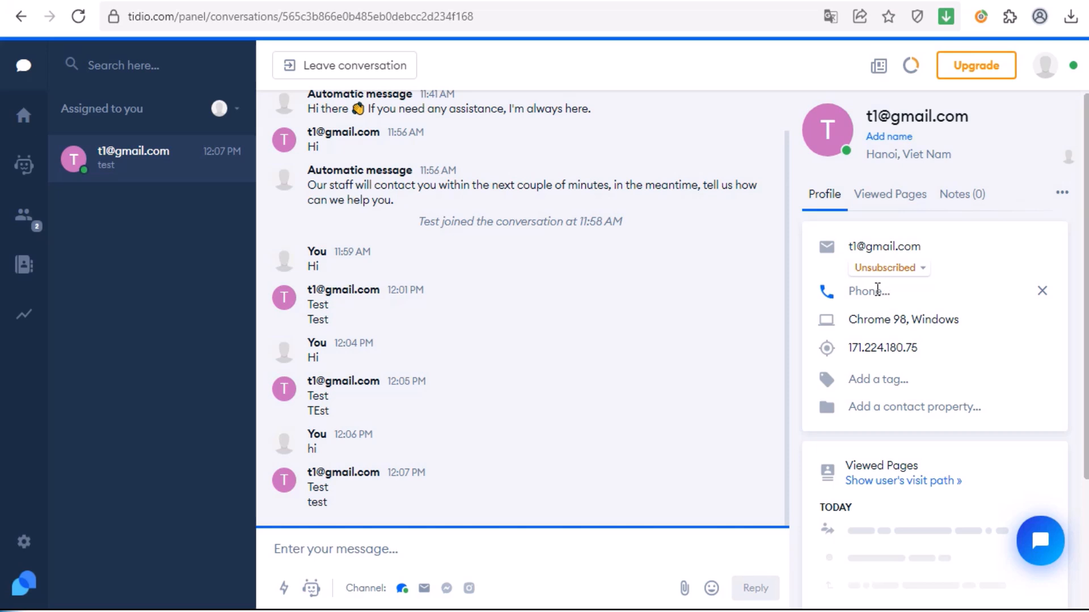
{"action": "left_click", "coordinate": [336, 548]}
{"action": "type", "text": "ok"}
{"action": "key", "text": "Return"}
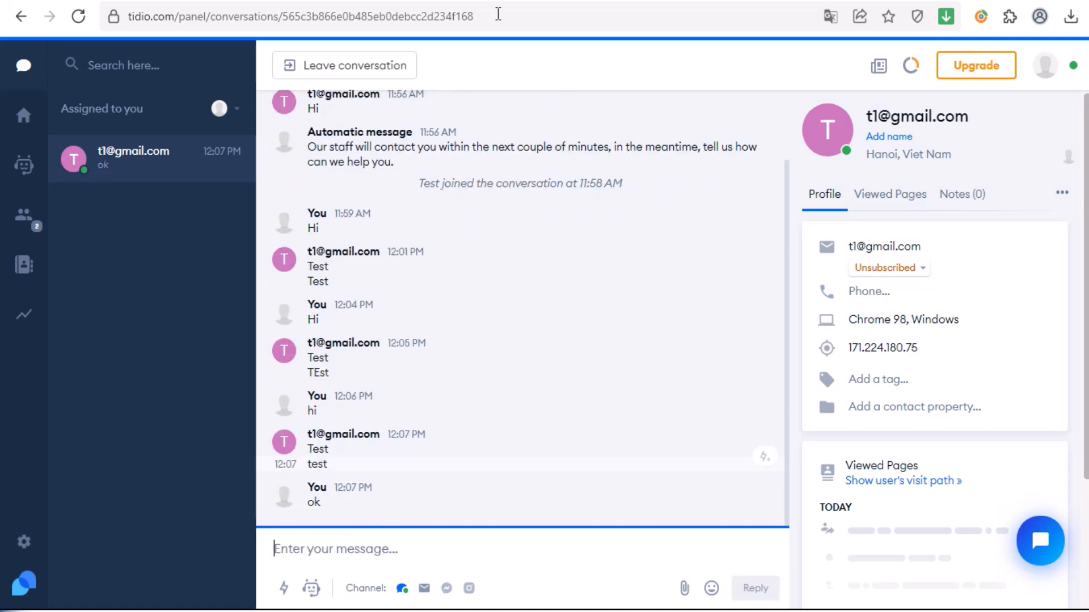
{"action": "key", "text": "ctrl+Tab"}
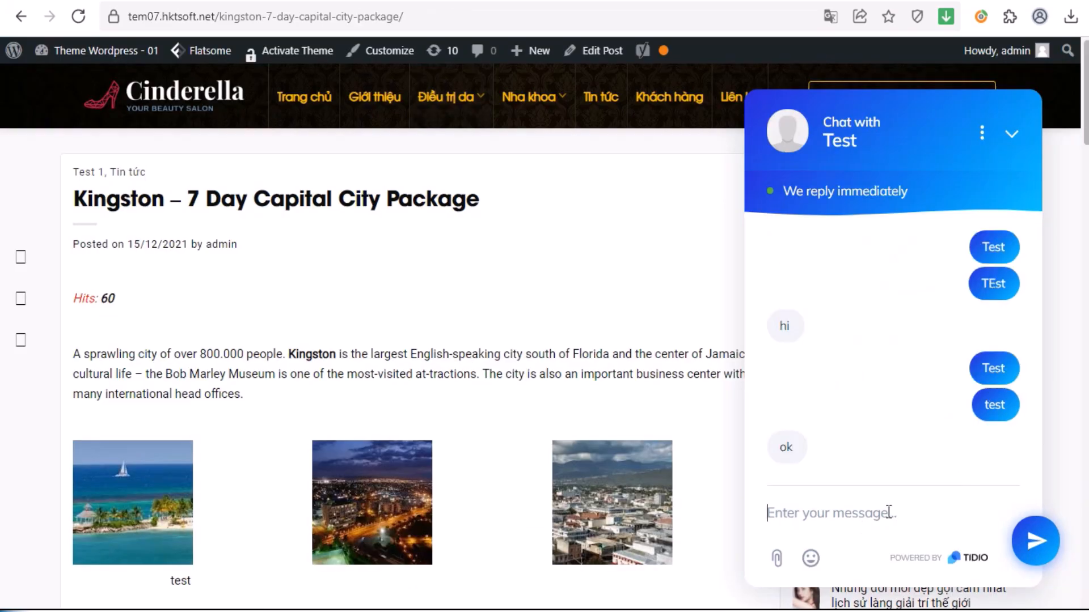
- Send 'Hi' as a new visitor from the site's chat widget, then return to the Tidio panel
{"action": "key", "text": "ctrl+Tab"}
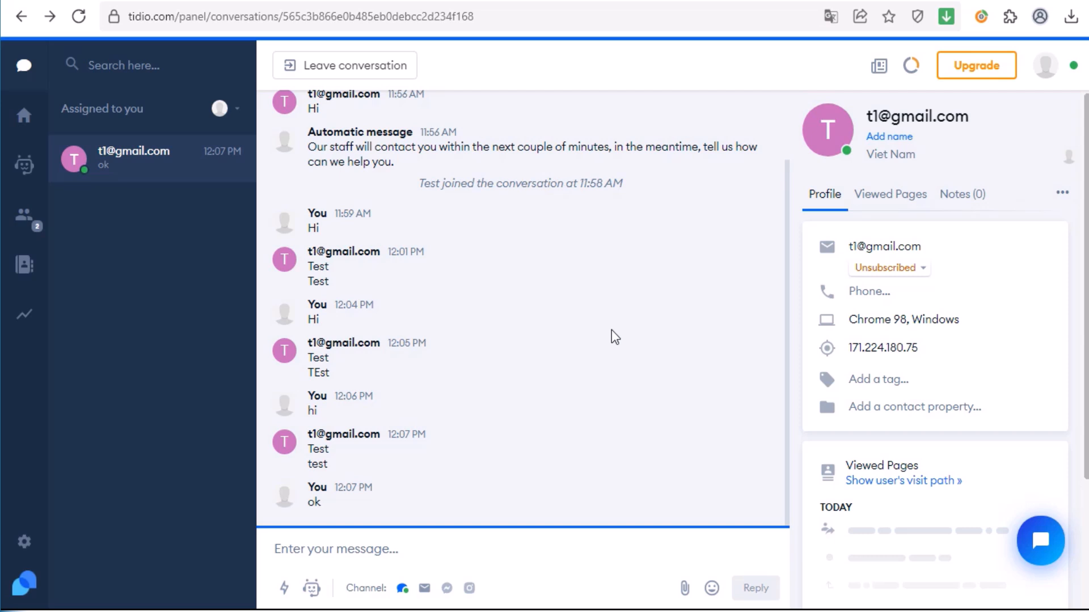
{"action": "key", "text": "alt+Tab"}
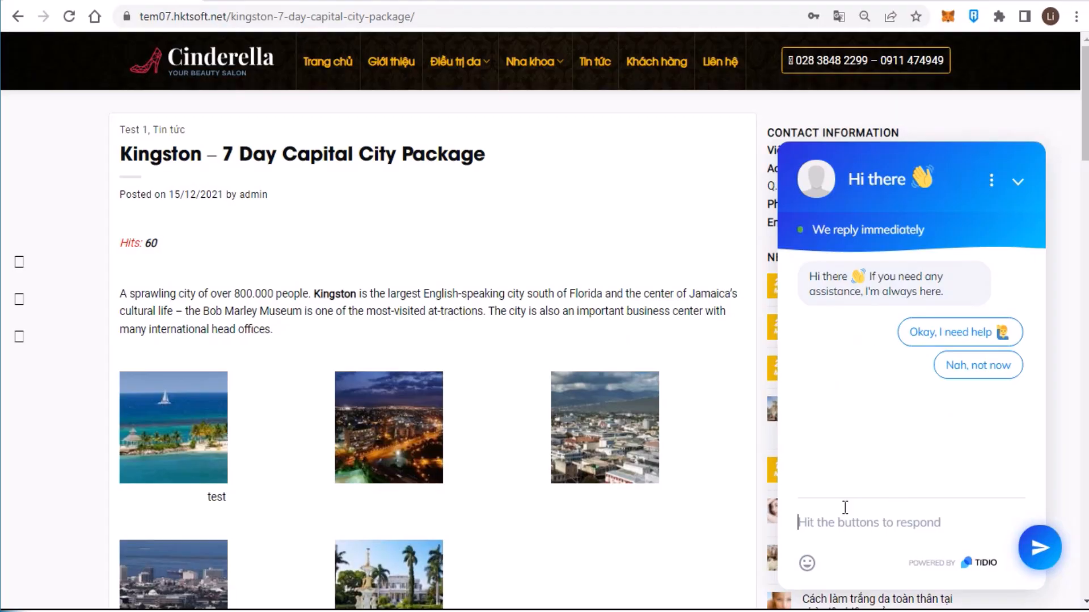
{"action": "type", "text": "Hi"}
{"action": "key", "text": "Return"}
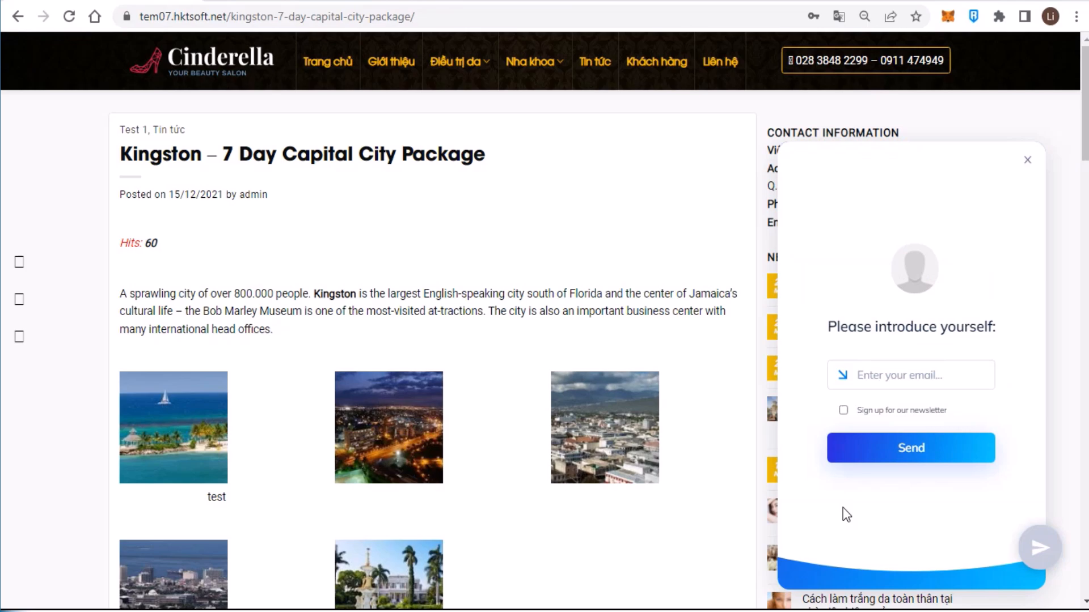
{"action": "key", "text": "alt+Tab"}
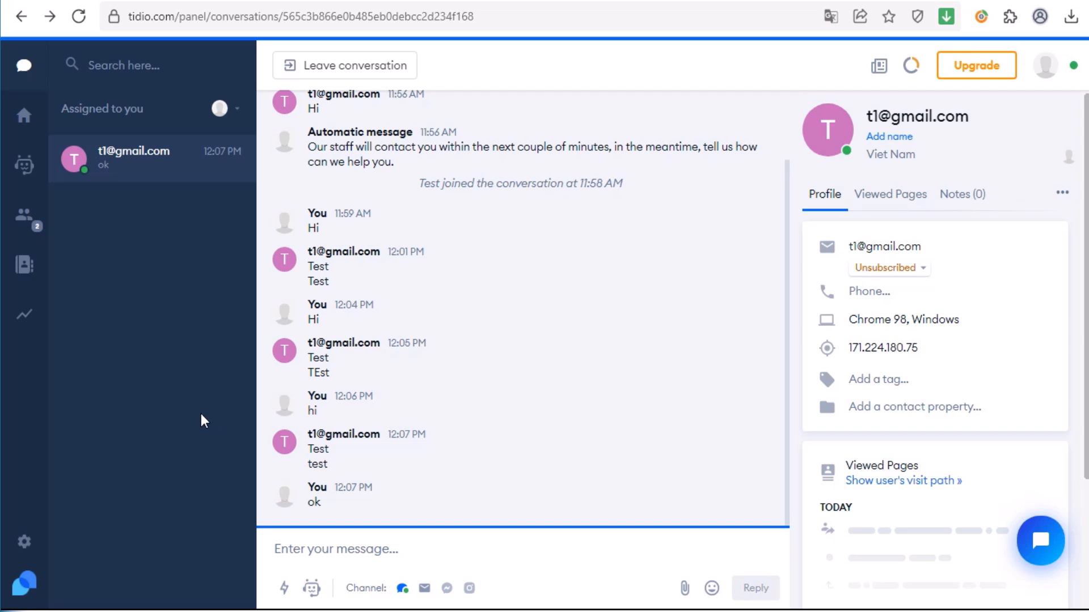
- In Tidio settings, expand Pre-chat Survey and switch its Display toggle off and back on
{"action": "left_click", "coordinate": [23, 546]}
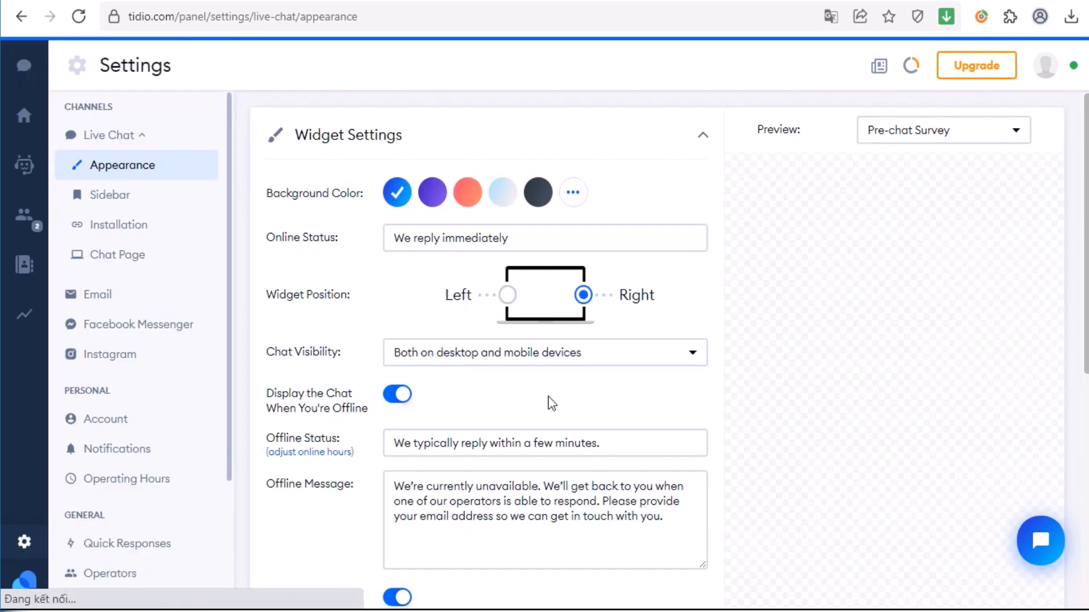
{"action": "scroll", "coordinate": [543, 416], "scroll_direction": "down", "scroll_amount": 2}
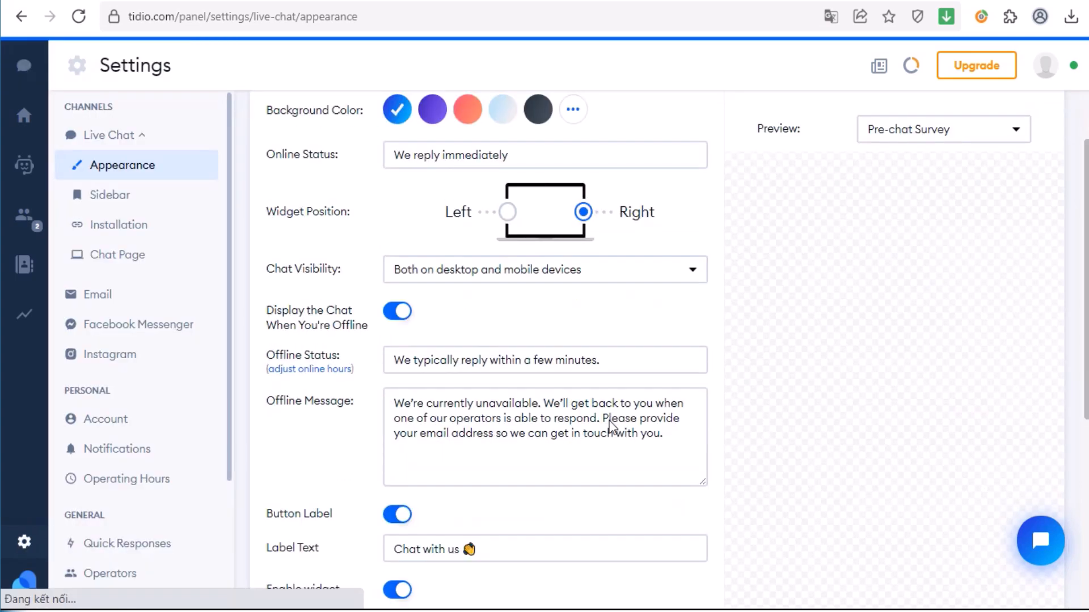
{"action": "scroll", "coordinate": [610, 440], "scroll_direction": "down", "scroll_amount": 5}
{"action": "left_click", "coordinate": [526, 441]}
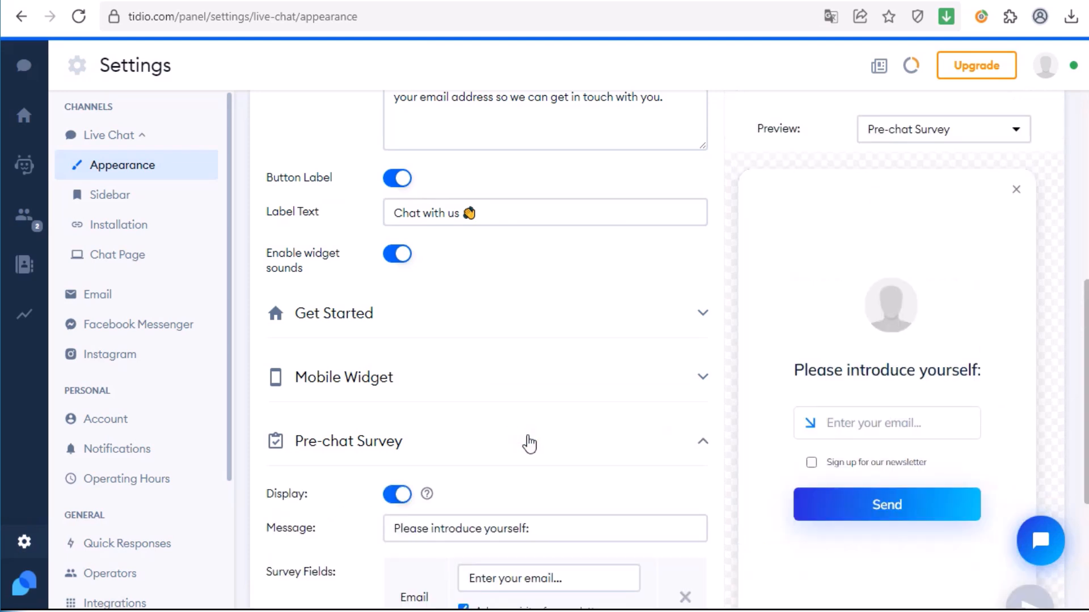
{"action": "left_click", "coordinate": [391, 494]}
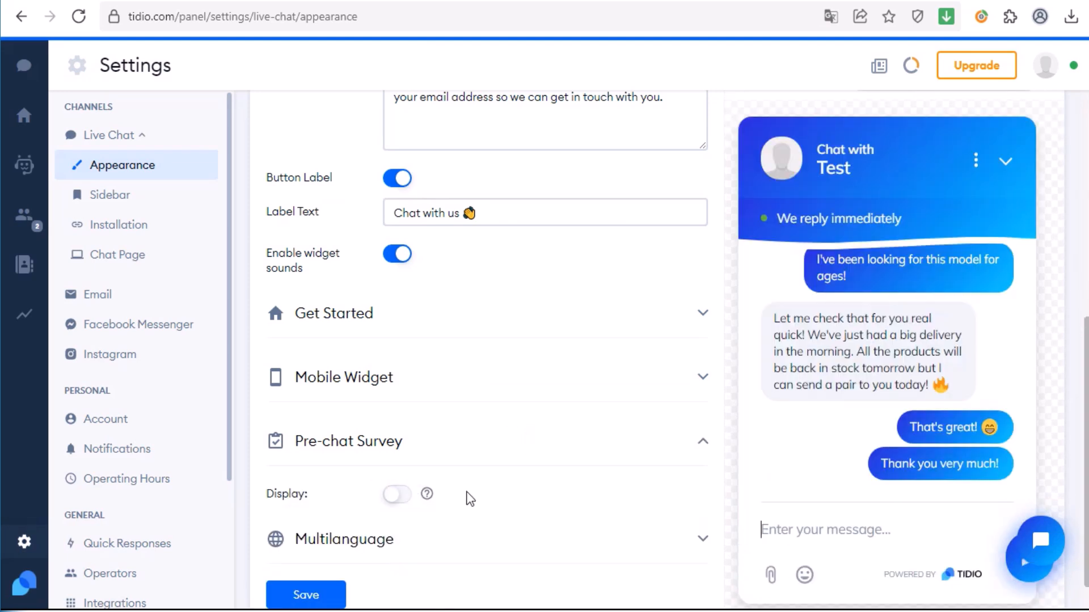
{"action": "left_click", "coordinate": [398, 495]}
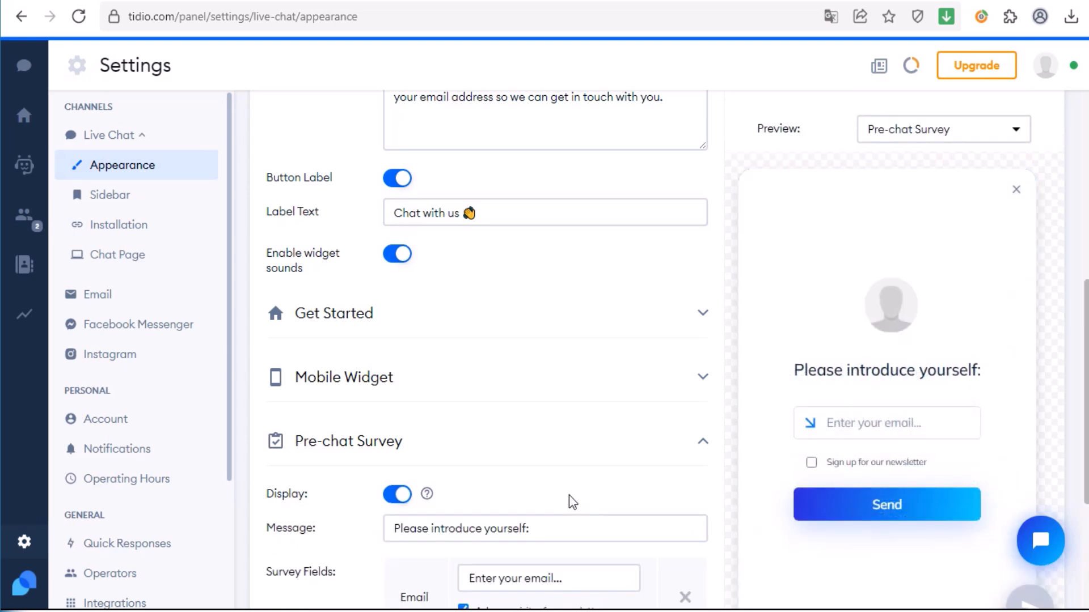
{"action": "scroll", "coordinate": [570, 496], "scroll_direction": "down", "scroll_amount": 3}
- Replace the survey's Email field with a Phone number field and save
{"action": "left_click", "coordinate": [685, 432]}
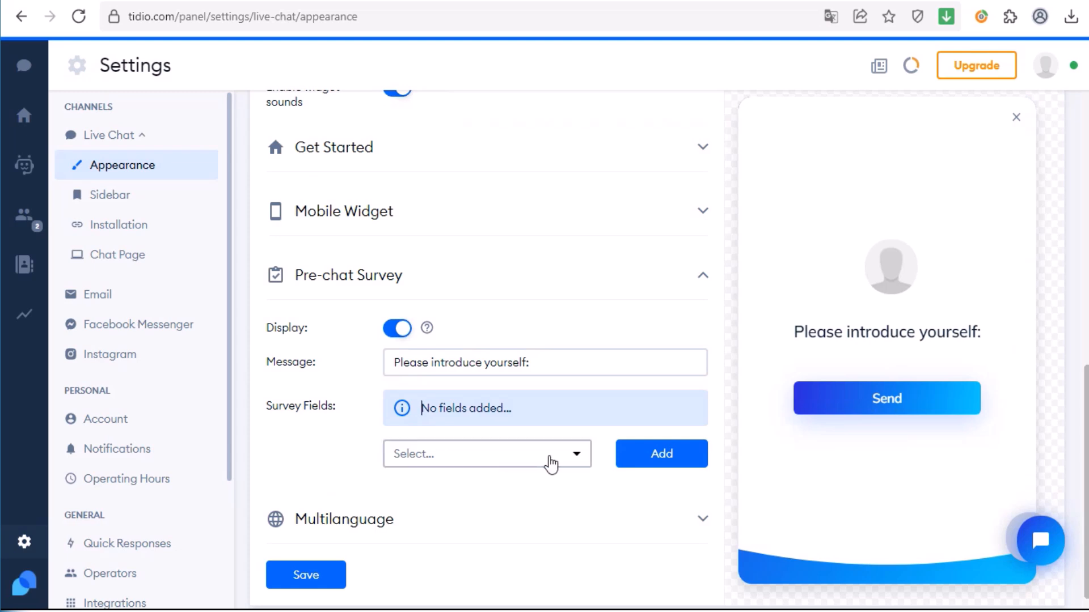
{"action": "left_click", "coordinate": [577, 450]}
{"action": "left_click", "coordinate": [454, 553]}
{"action": "left_click", "coordinate": [669, 460]}
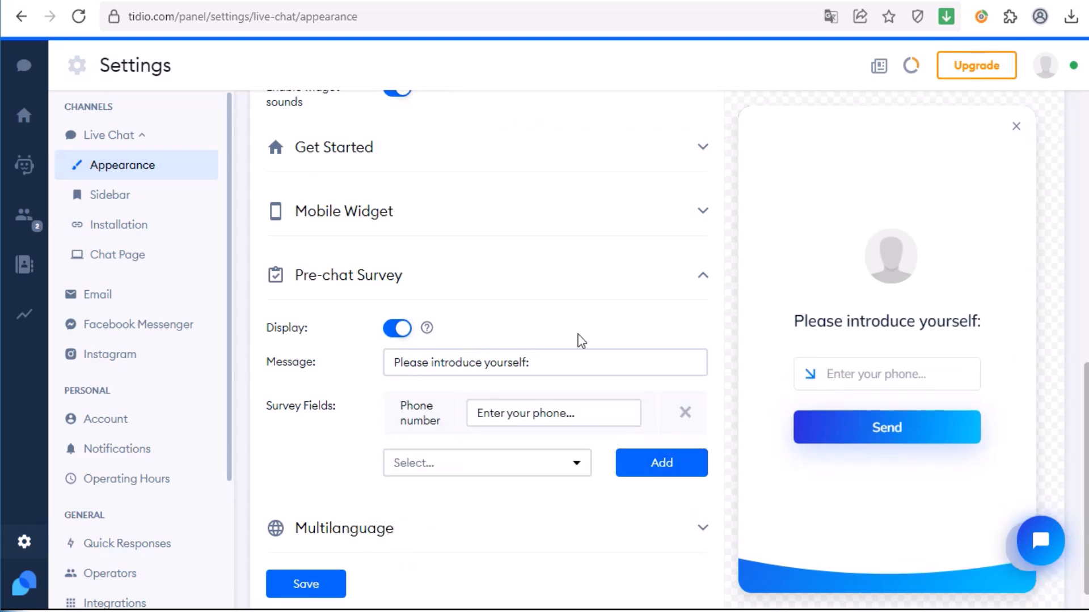
{"action": "left_click", "coordinate": [306, 585]}
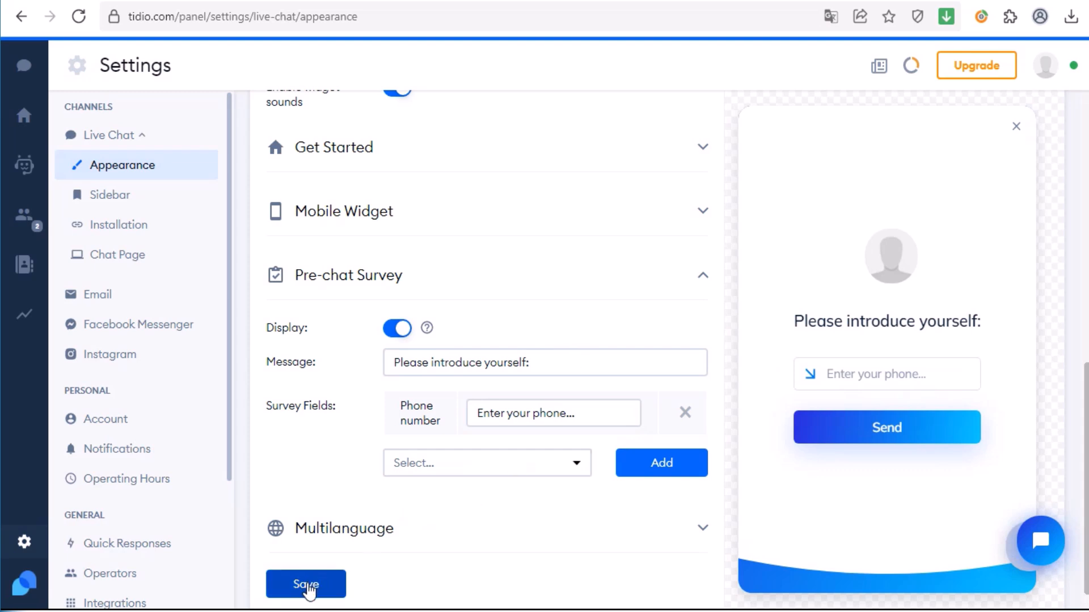
{"action": "left_click", "coordinate": [307, 586]}
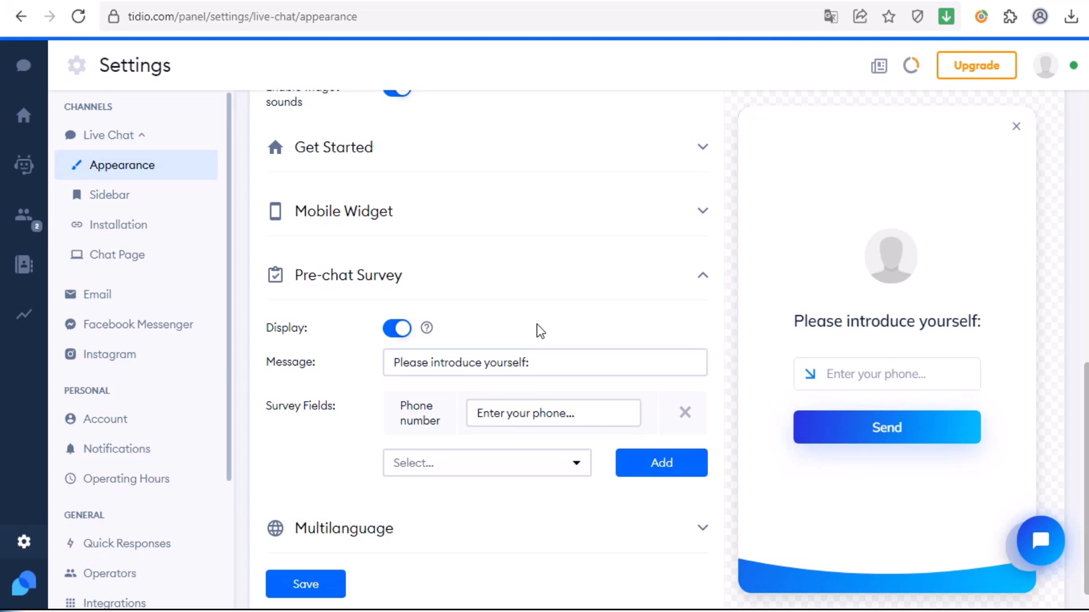
{"action": "left_click", "coordinate": [18, 546]}
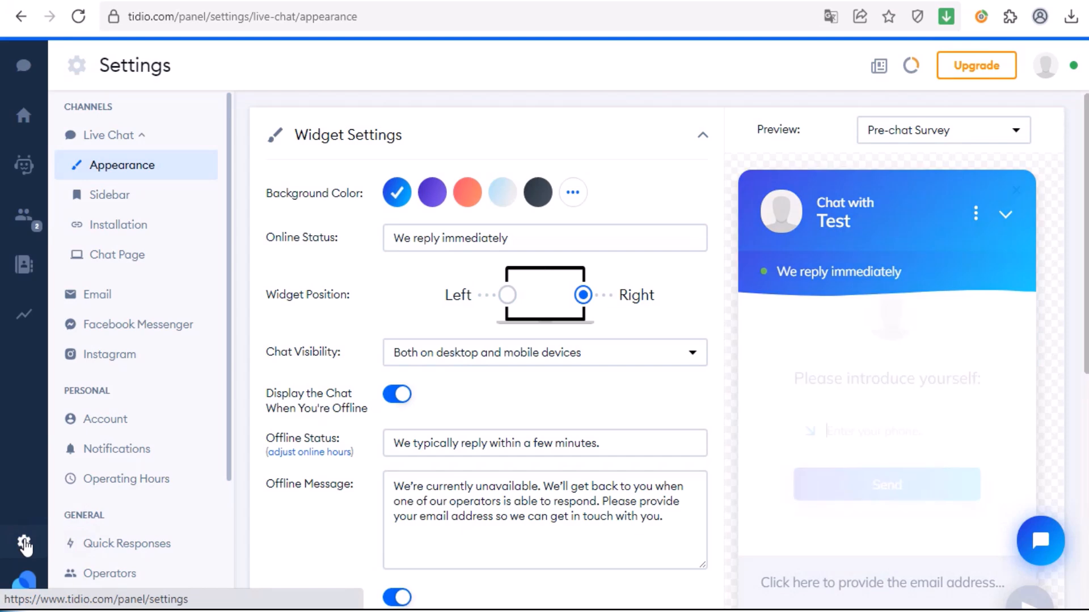
- Enable the right-side 'Chat with us' sidebar tab, save it, and return to the conversations inbox
{"action": "left_click", "coordinate": [107, 197]}
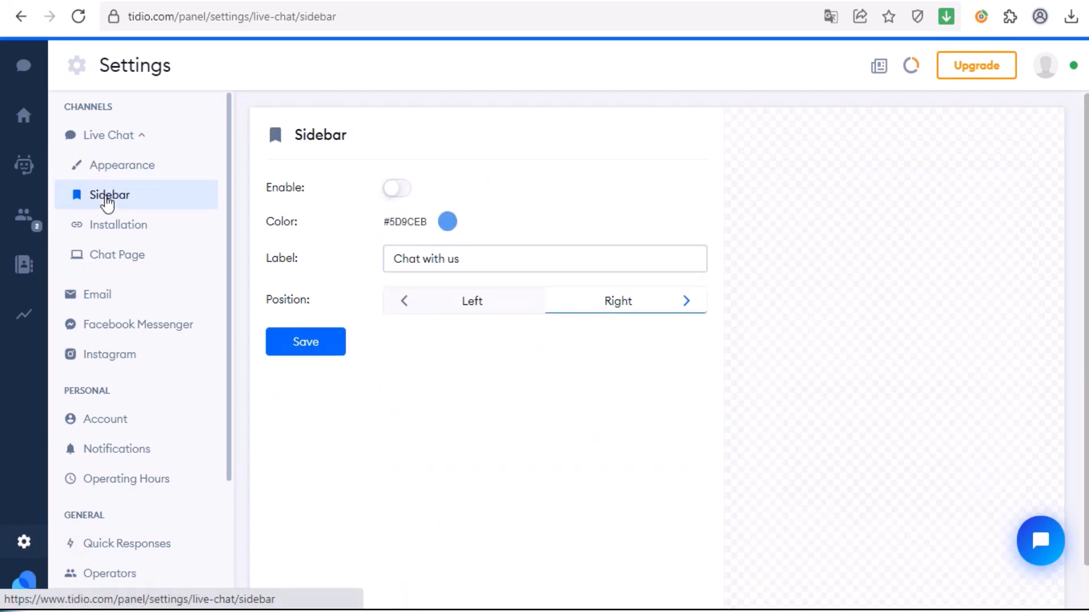
{"action": "left_click", "coordinate": [399, 190]}
{"action": "left_click", "coordinate": [307, 345]}
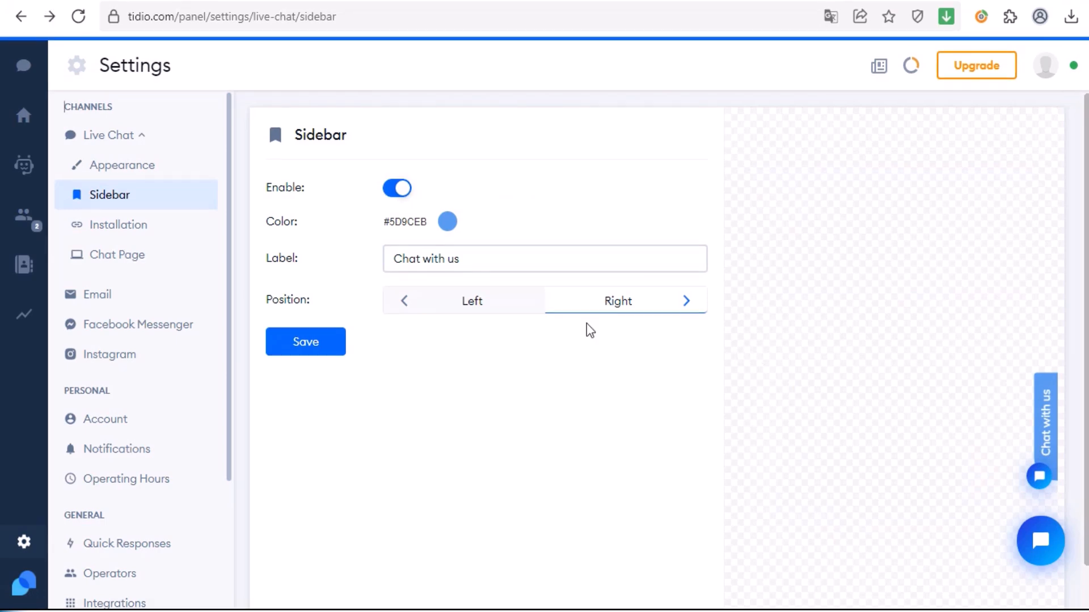
{"action": "left_click", "coordinate": [18, 68]}
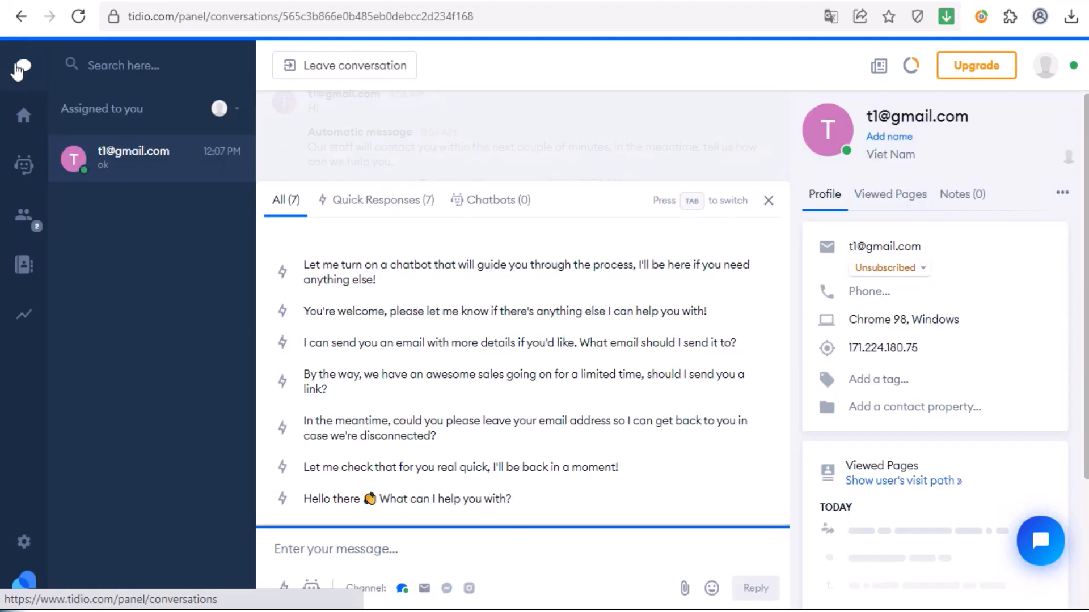
- Check the quick responses list with / in a conversation, then go to the Quick Responses settings
{"action": "type", "text": "/"}
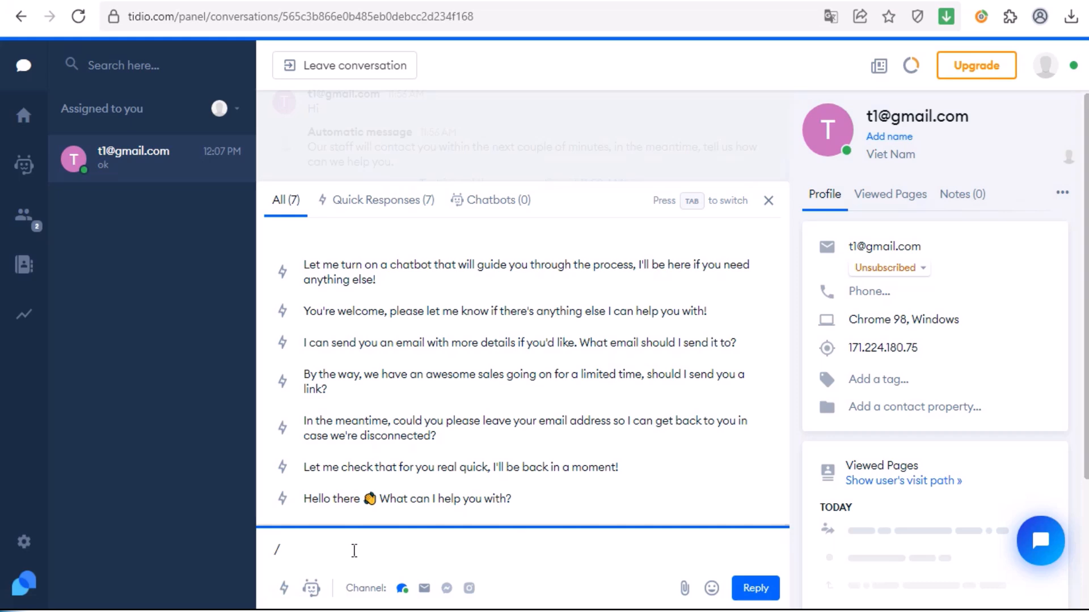
{"action": "left_click", "coordinate": [23, 544]}
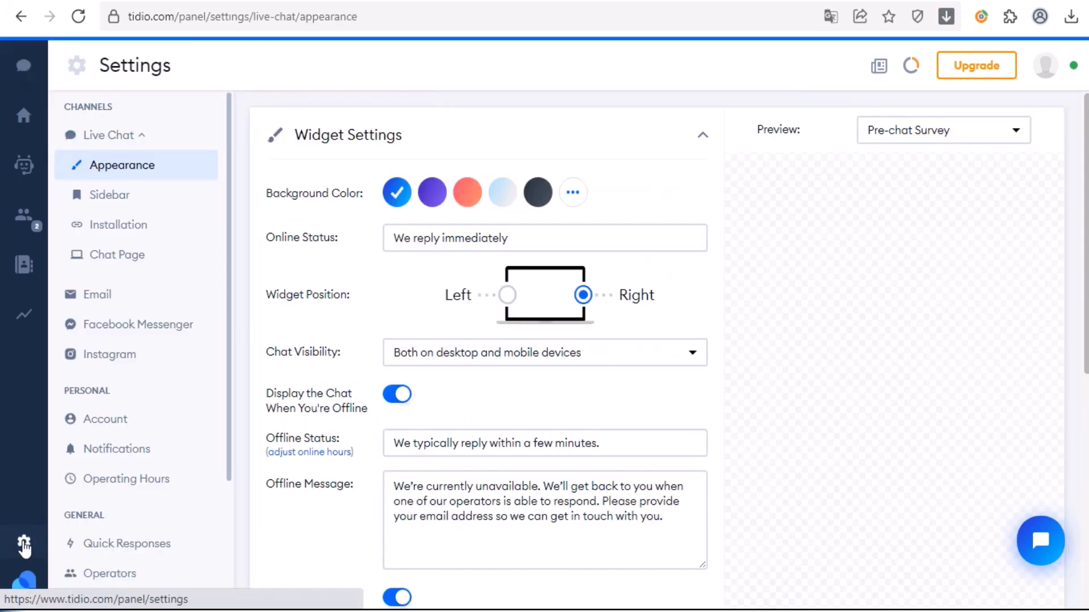
{"action": "left_click", "coordinate": [118, 549]}
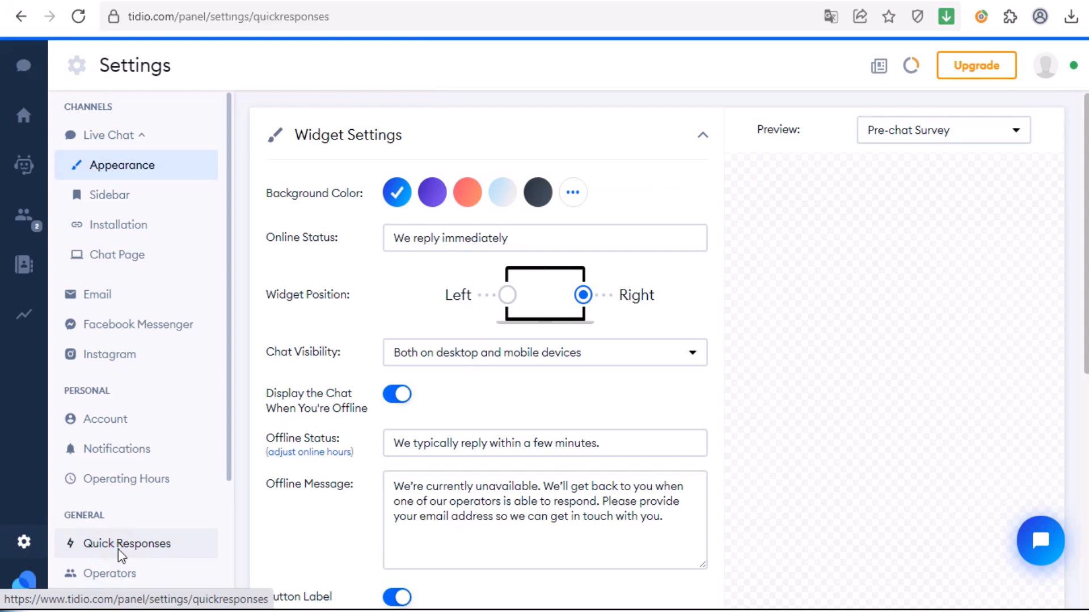
- Add 'TEST 1' as a new quick response and return to the Cinderella site tab
{"action": "left_click", "coordinate": [317, 221]}
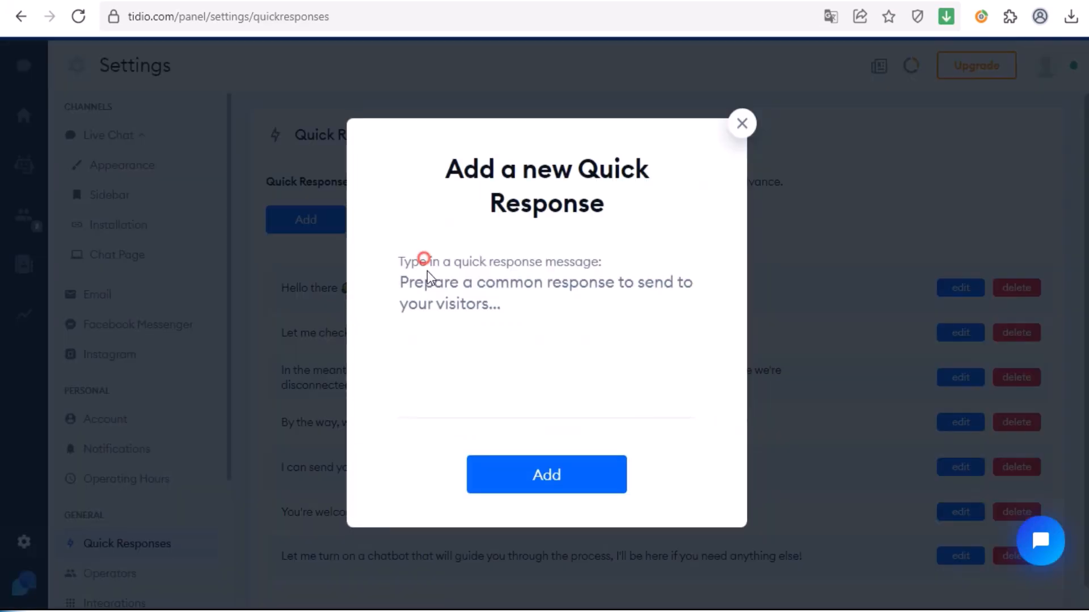
{"action": "left_click", "coordinate": [427, 302]}
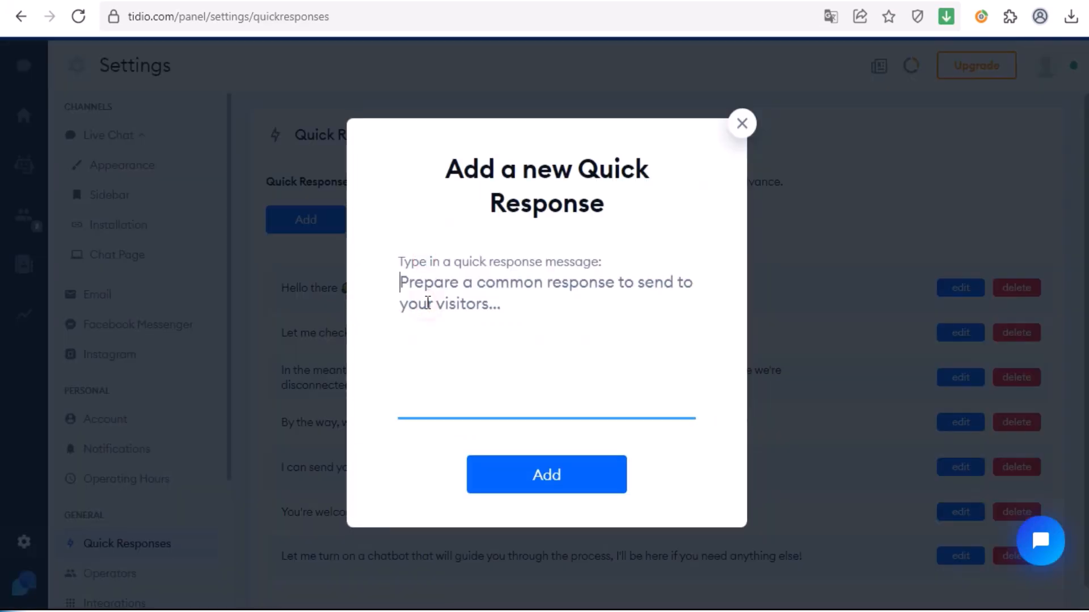
{"action": "type", "text": "TEST 1"}
{"action": "left_click", "coordinate": [547, 479]}
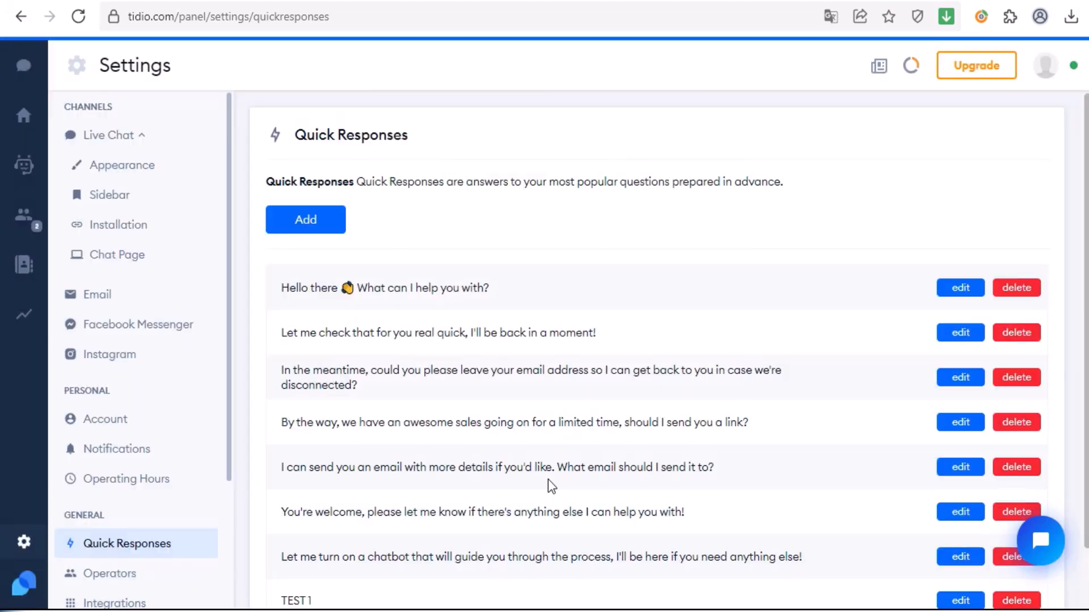
{"action": "scroll", "coordinate": [539, 441], "scroll_direction": "down", "scroll_amount": 1}
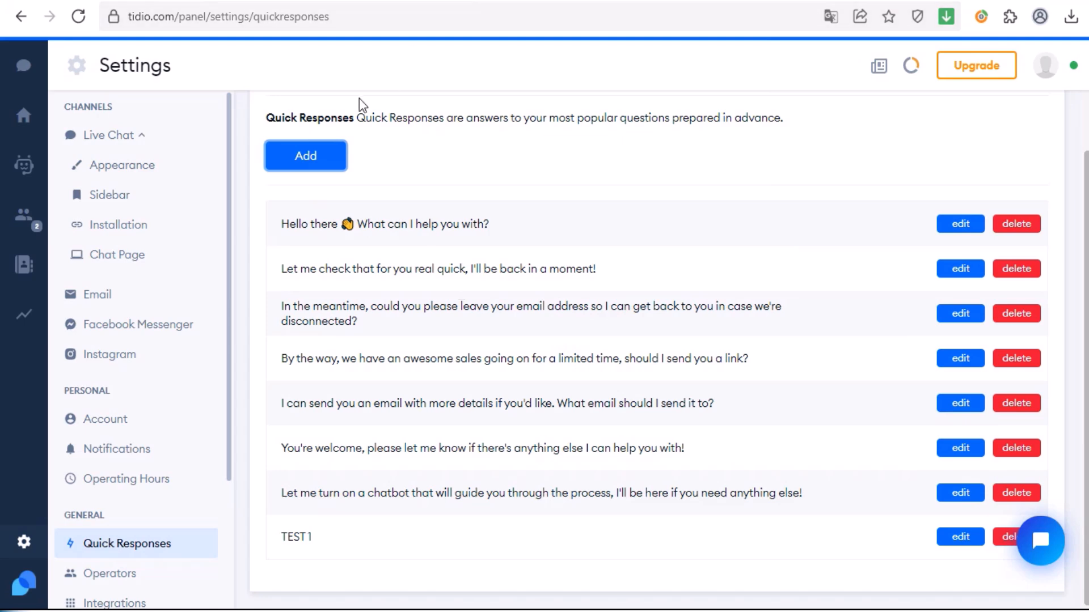
{"action": "left_click", "coordinate": [199, 1]}
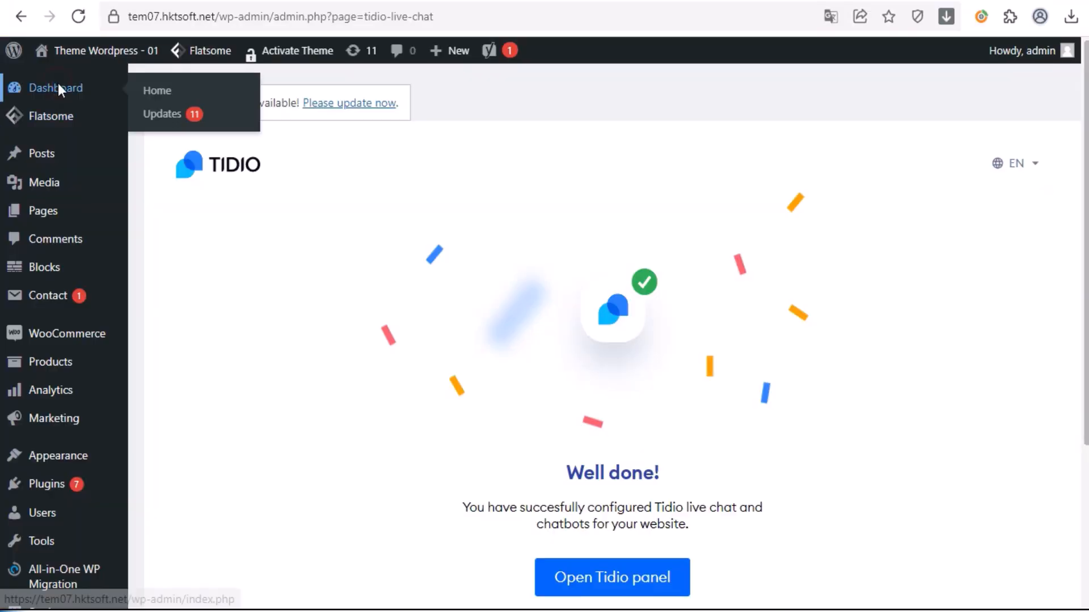
- Reload the Cinderella site and send 'Hi' through the Tidio chat widget
{"action": "left_click", "coordinate": [58, 86]}
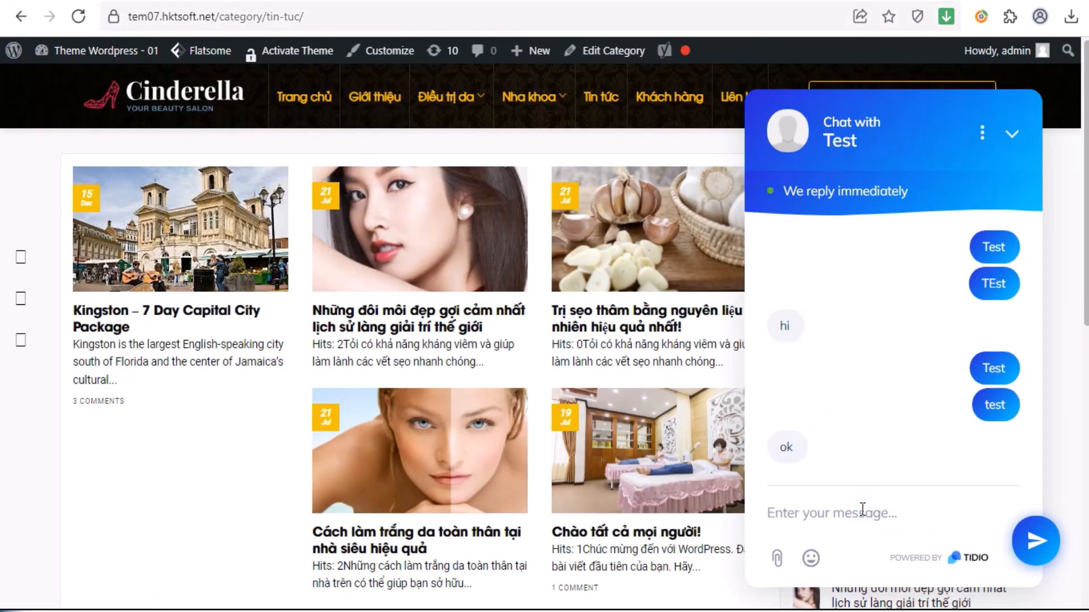
{"action": "type", "text": "Hi"}
{"action": "key", "text": "Return"}
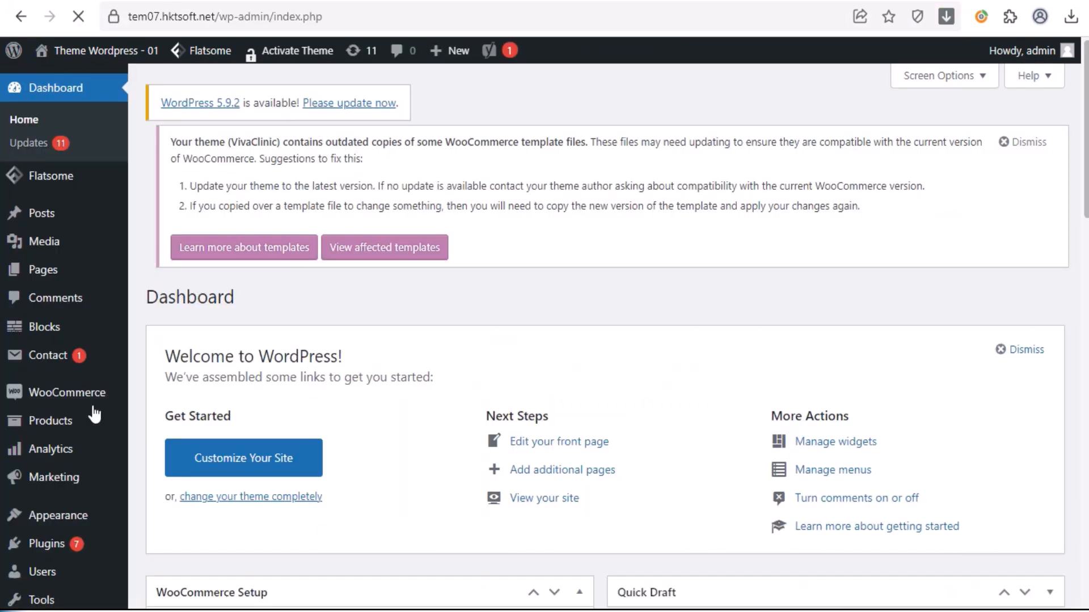
{"action": "scroll", "coordinate": [94, 415], "scroll_direction": "down", "scroll_amount": 7}
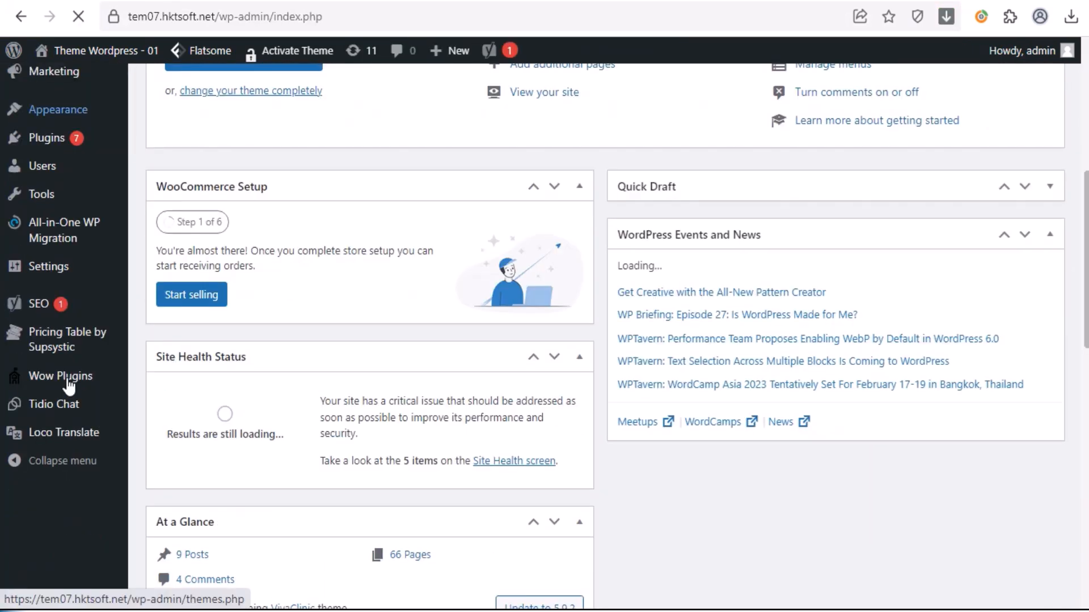
- Go to the Tidio Chat plugin page in the admin menu and launch the Tidio panel
{"action": "scroll", "coordinate": [48, 396], "scroll_direction": "up", "scroll_amount": 2}
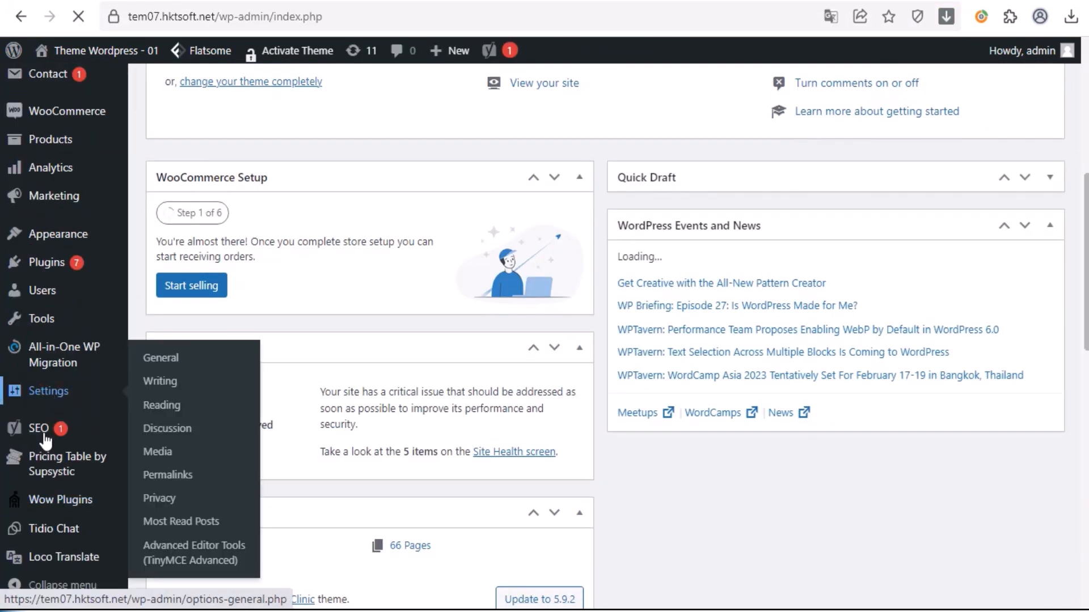
{"action": "left_click", "coordinate": [51, 530]}
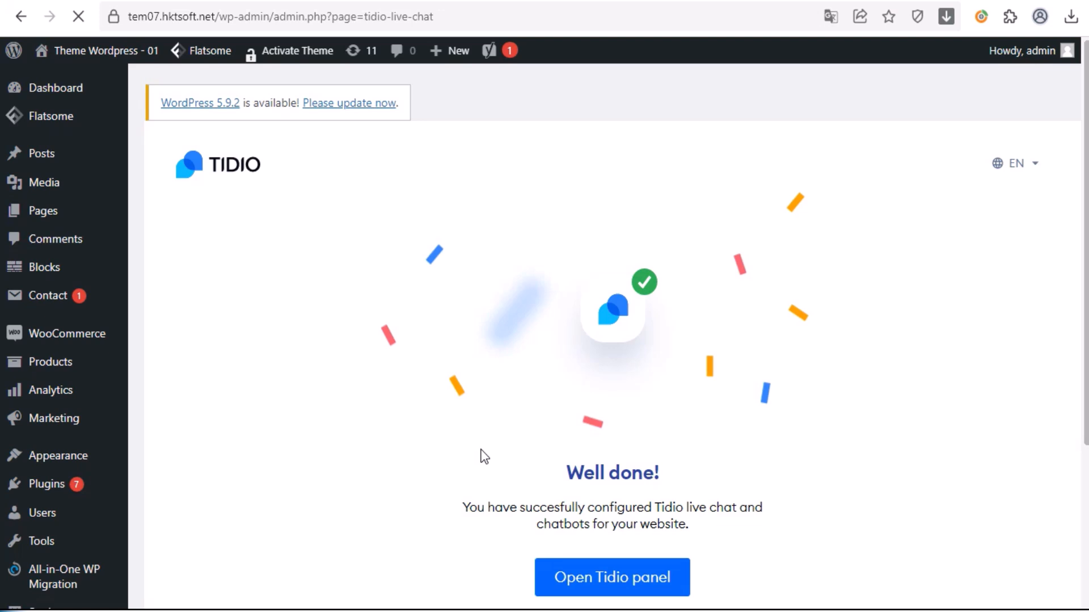
{"action": "left_click", "coordinate": [624, 581]}
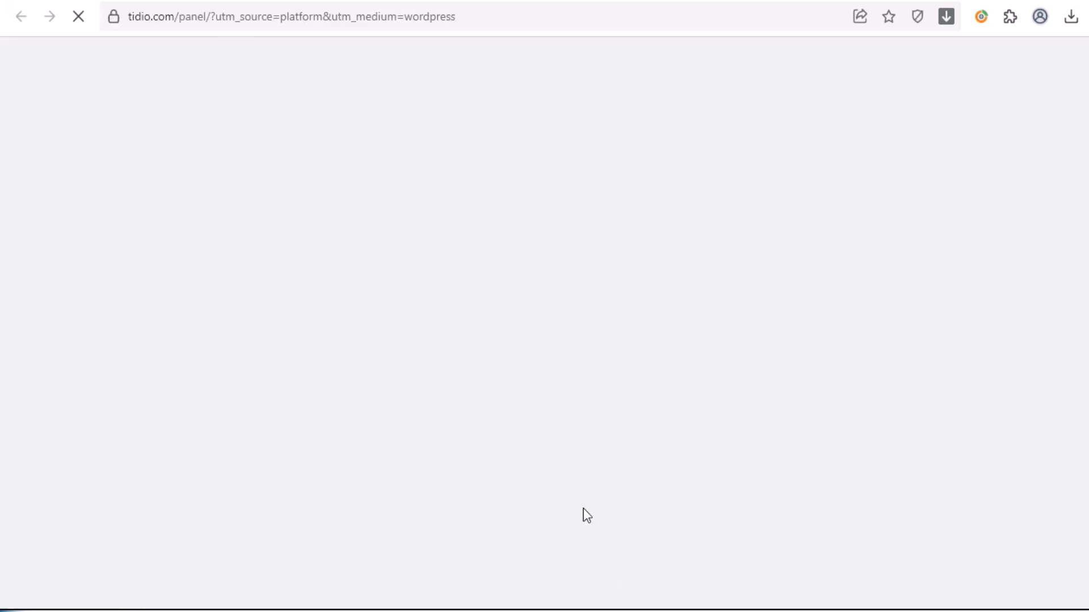